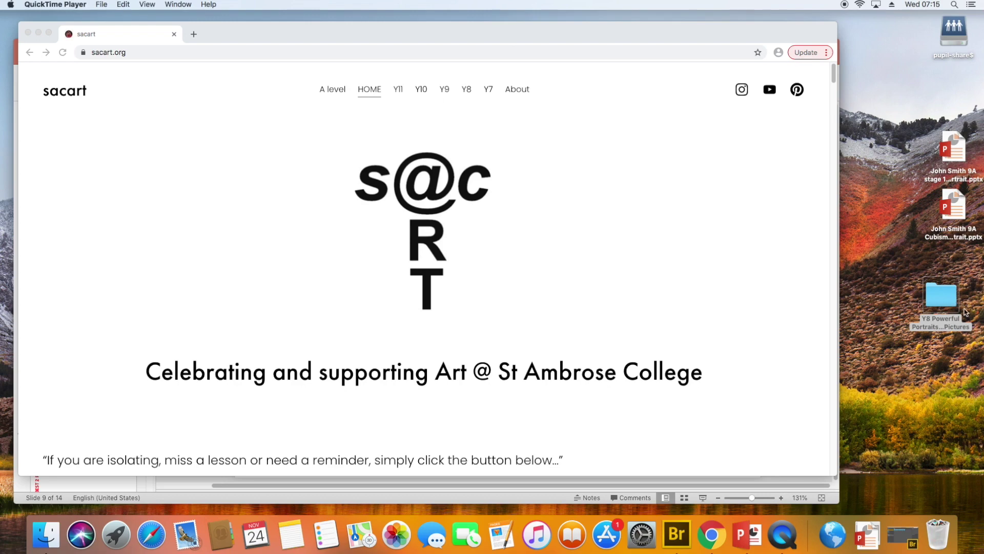
- Open Example Pictures 1 - Secure Plus inside the Y8 Powerful Portraits folder and view its photos as thumbnails in an enlarged window
double_click(940, 296)
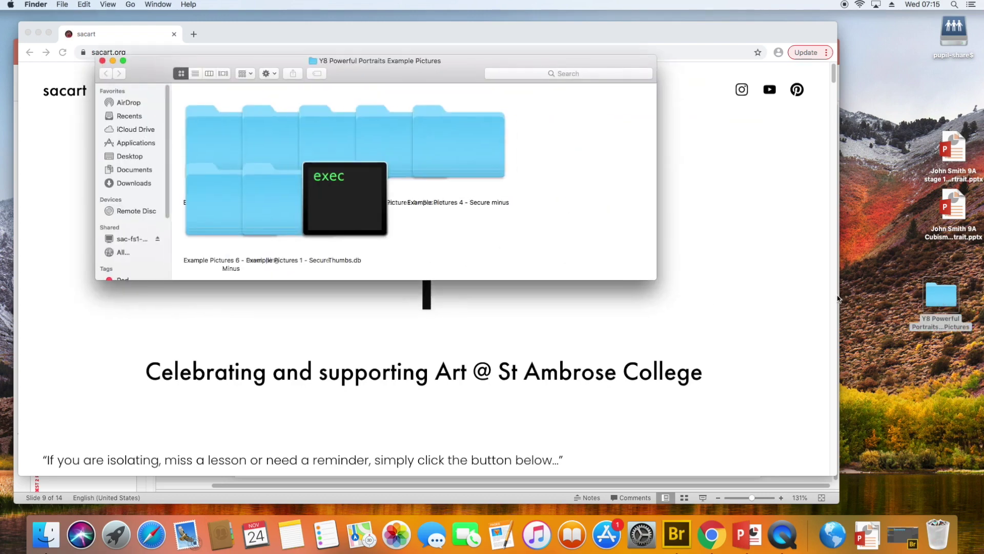
click(195, 74)
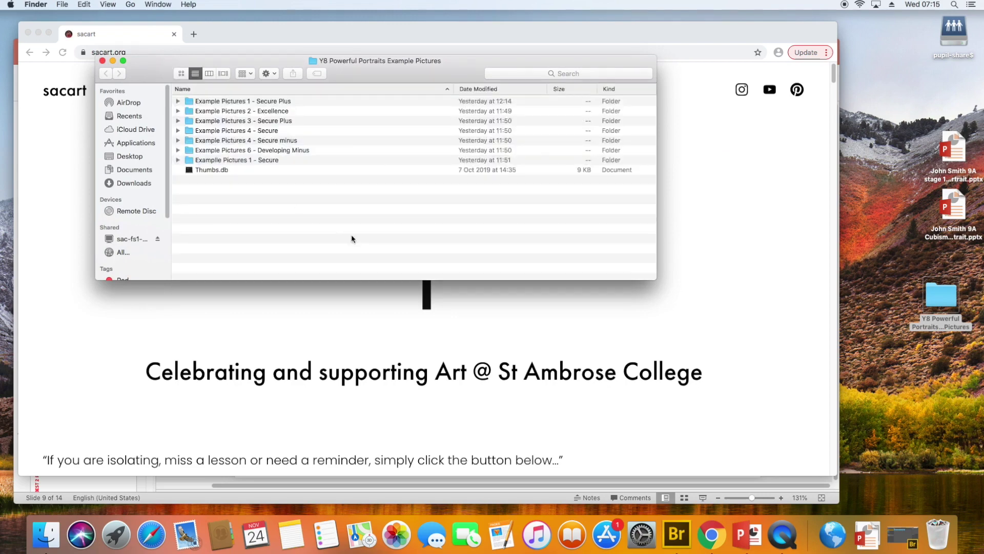
double_click(209, 102)
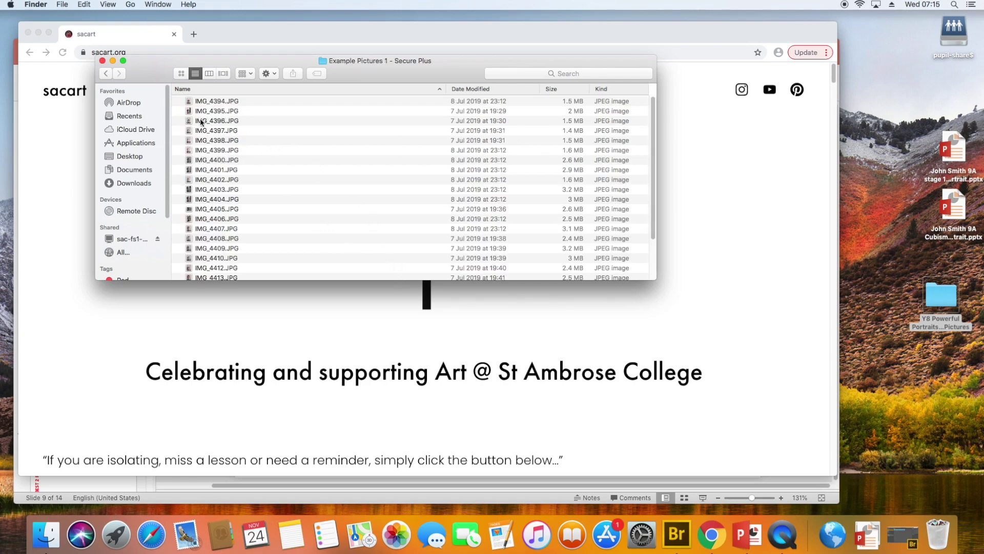
click(182, 74)
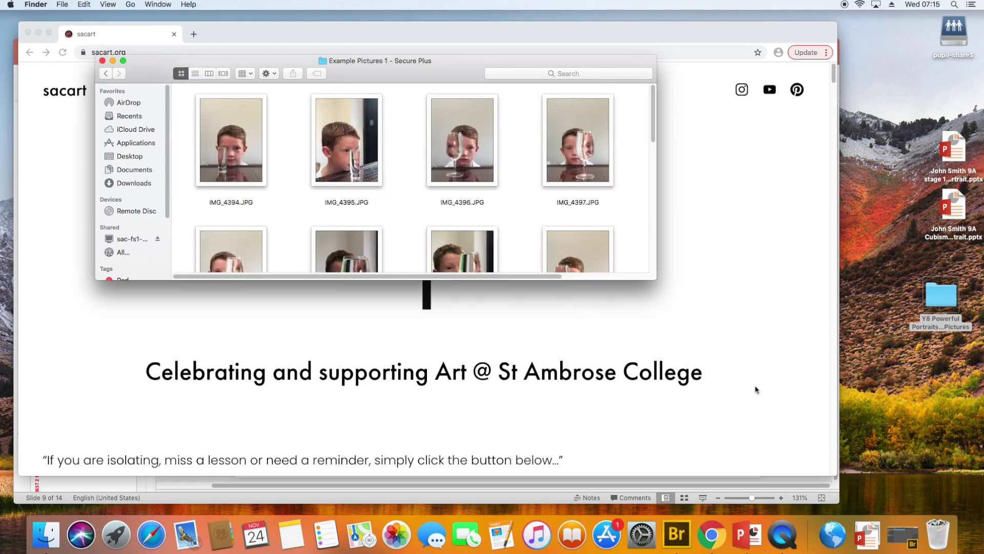
drag(656, 278, 892, 503)
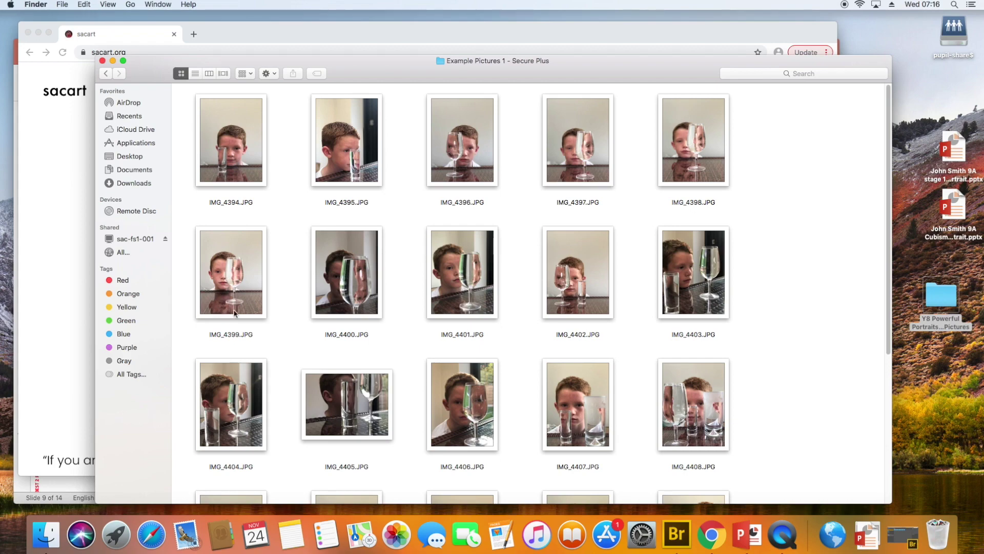
scroll(232, 310, down, 3)
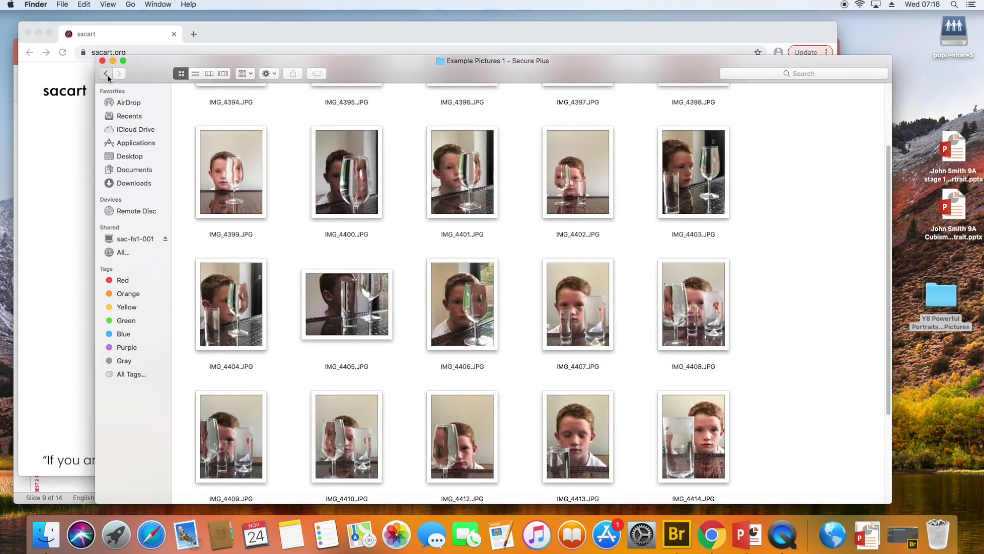
- Look through all the photos in the Example Pictures 2 - Excellence folder
click(107, 76)
double_click(223, 111)
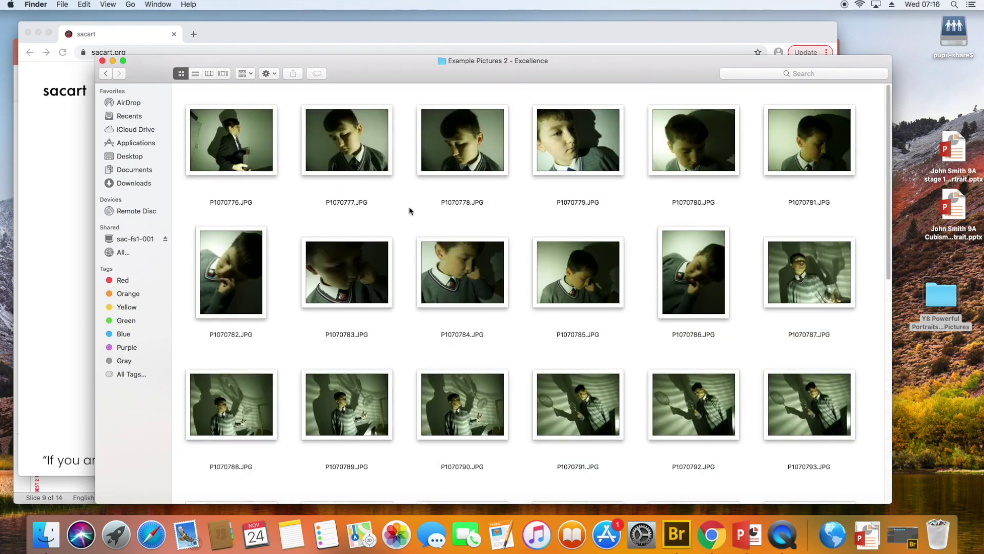
scroll(362, 269, down, 6)
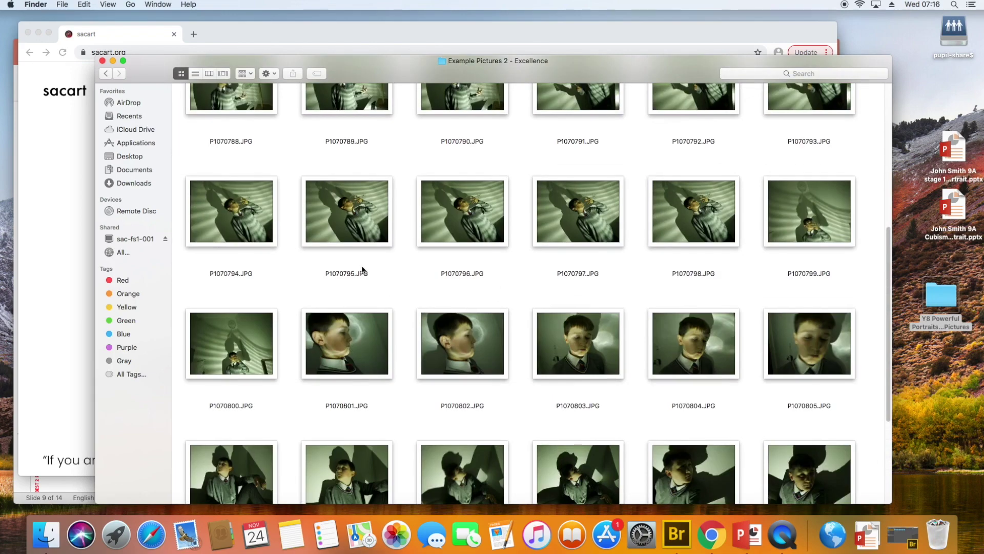
scroll(362, 269, up, 3)
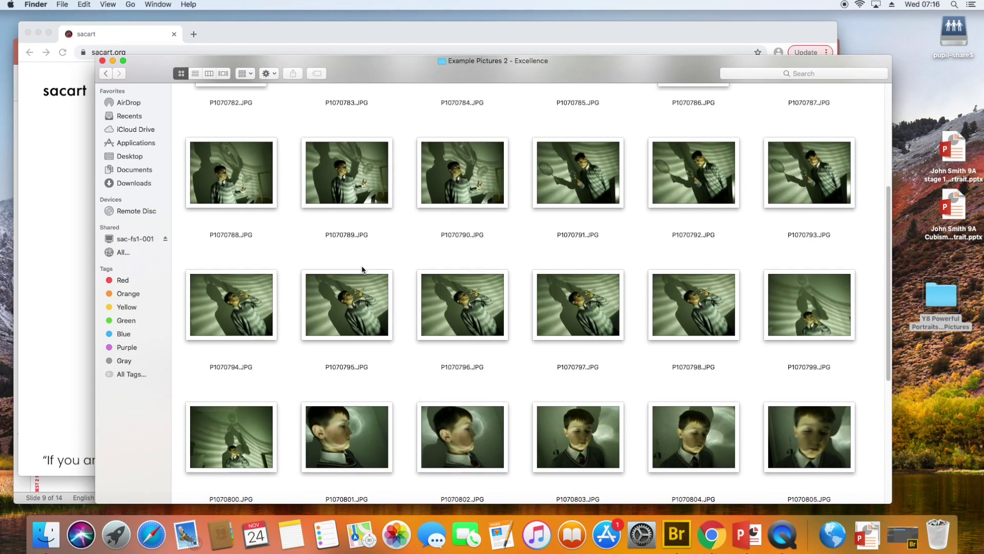
scroll(363, 269, down, 3)
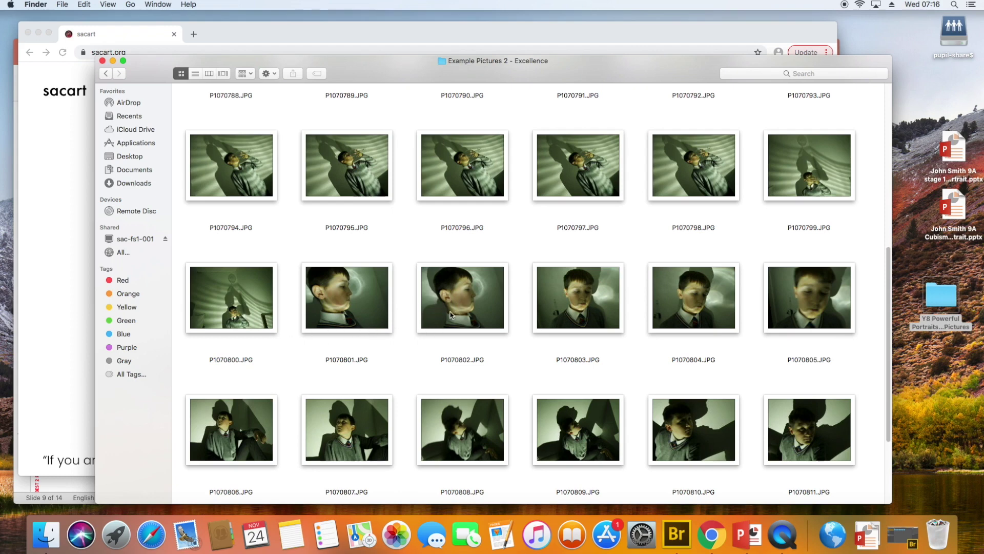
scroll(444, 325, up, 2)
scroll(444, 326, down, 5)
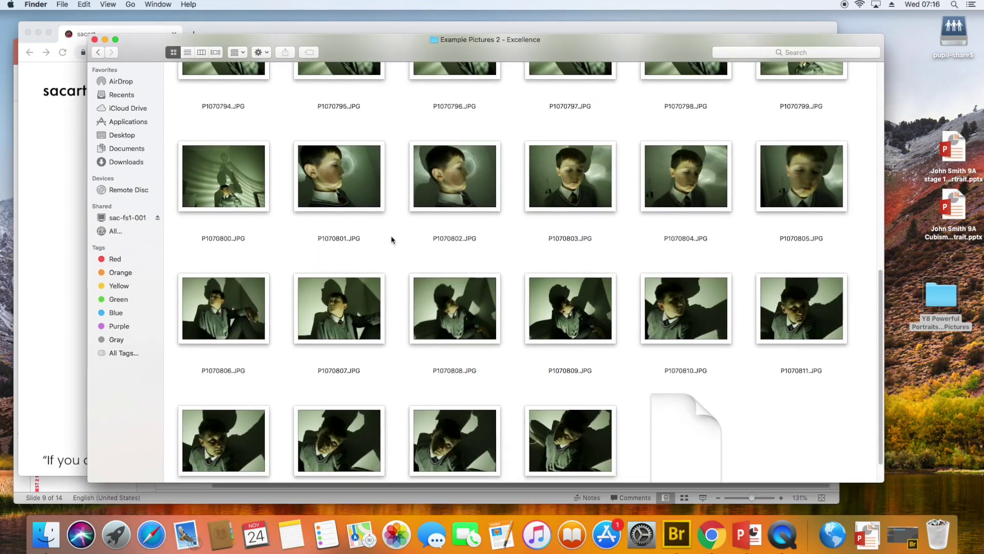
scroll(392, 240, up, 3)
scroll(392, 240, up, 5)
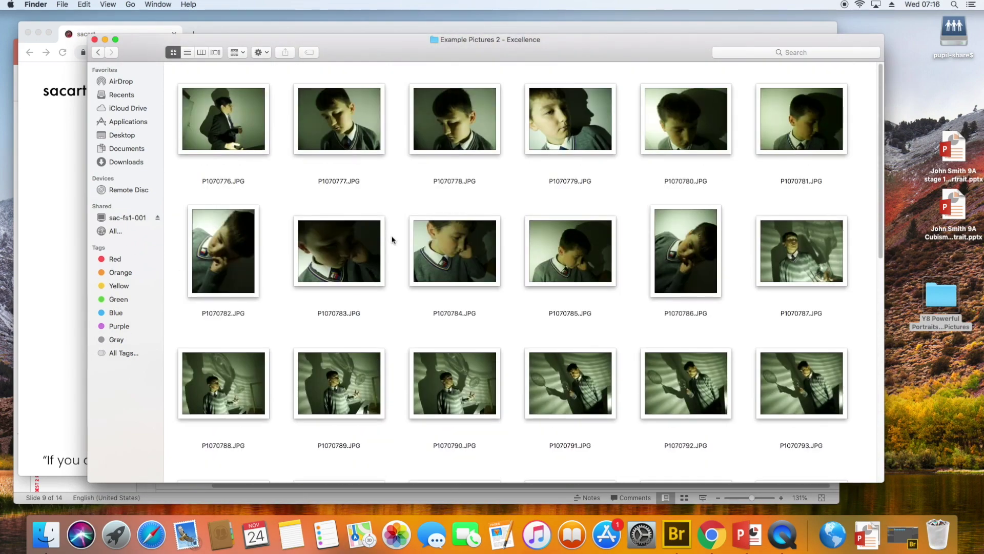
right_click(368, 239)
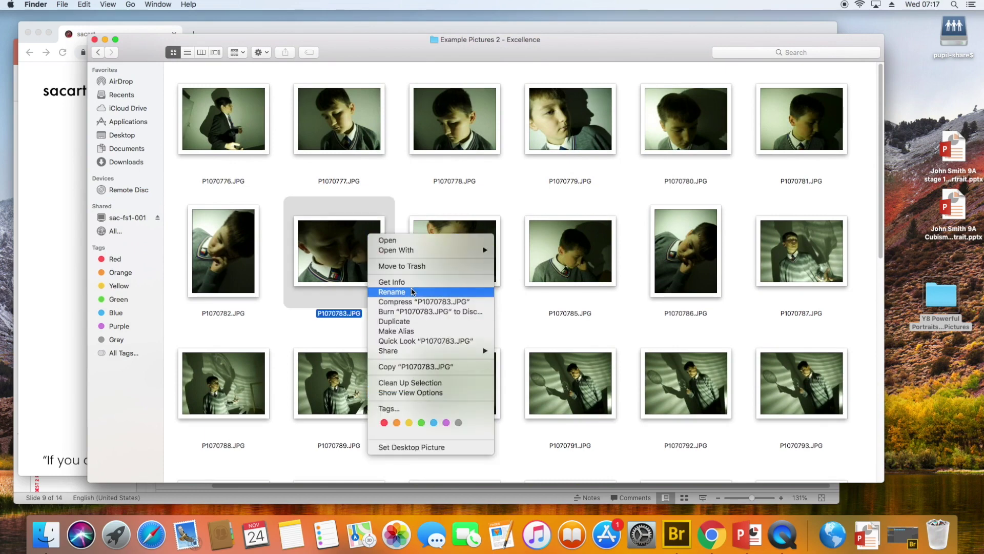
click(99, 57)
- Return to the example pictures list and browse the photos in the Example Pictures 3 - Secure Plus folder
click(98, 53)
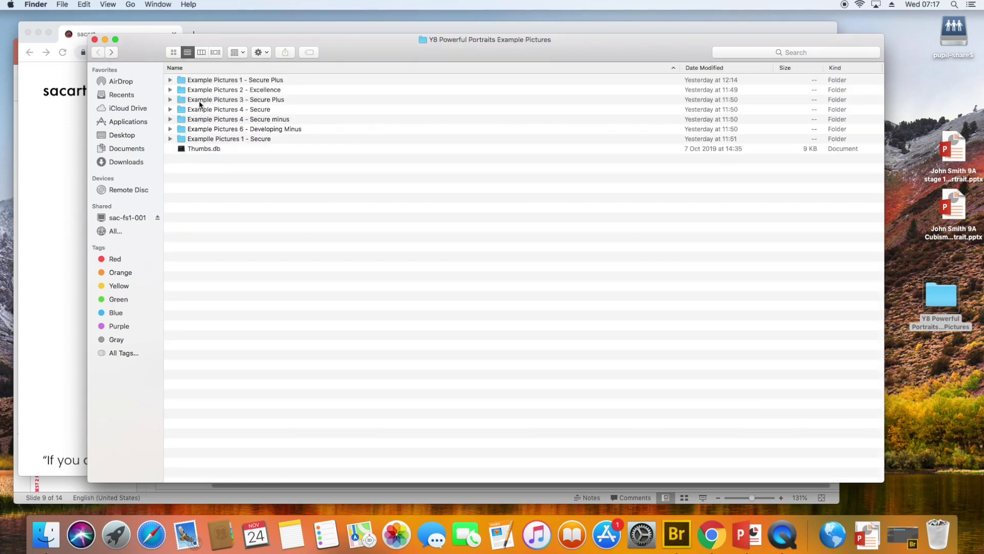
click(226, 100)
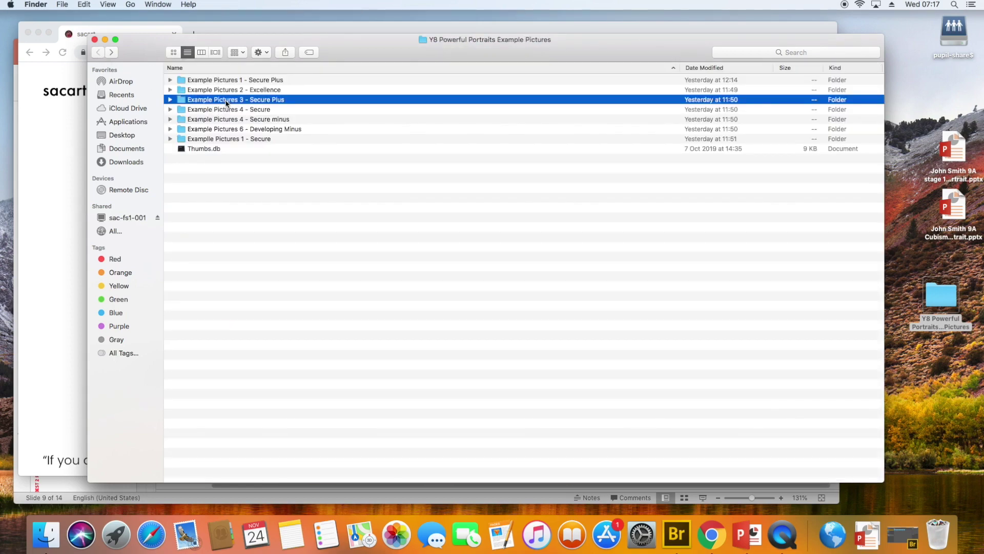
double_click(226, 101)
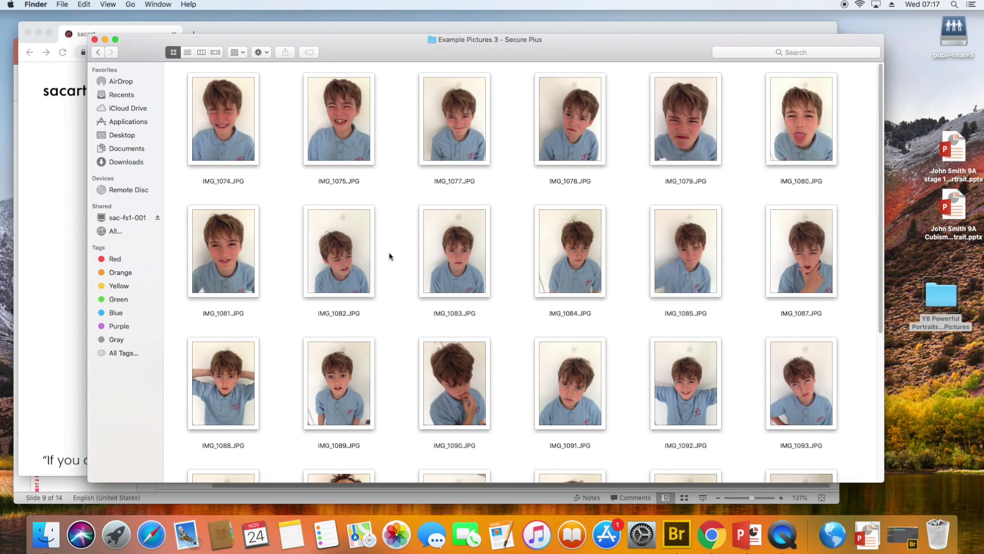
scroll(389, 256, down, 5)
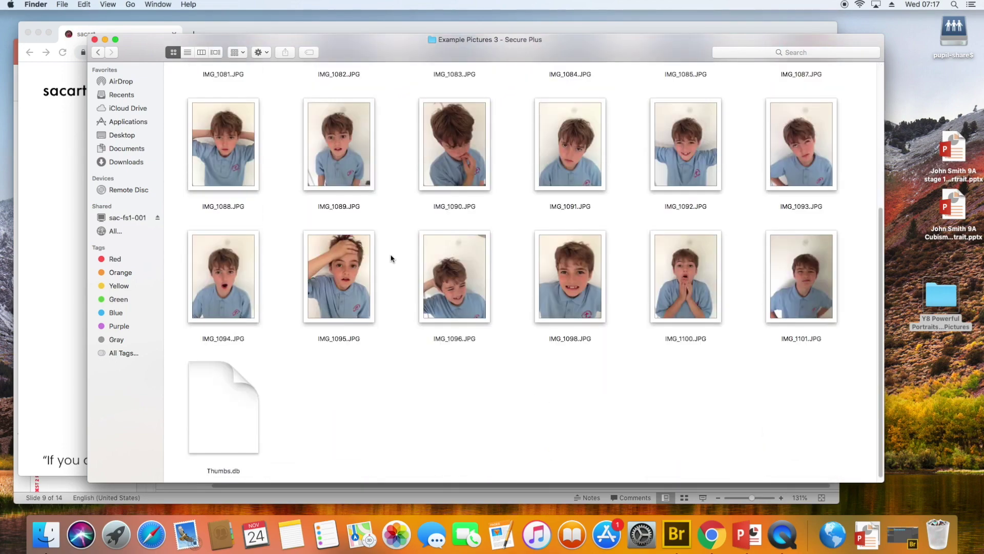
scroll(391, 258, up, 5)
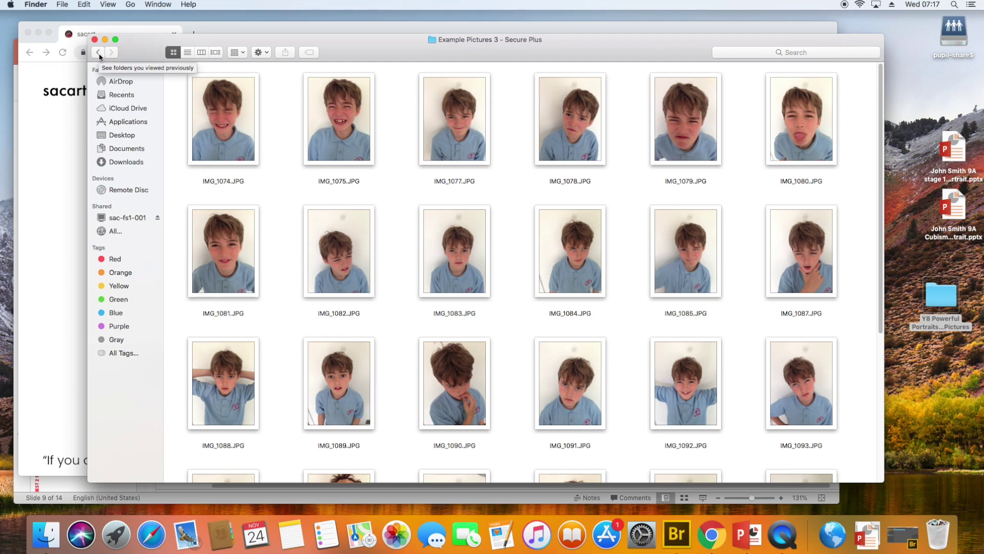
- Go back to the example folders and review the photos in Example Pictures 4 - Secure minus
drag(99, 56, 119, 77)
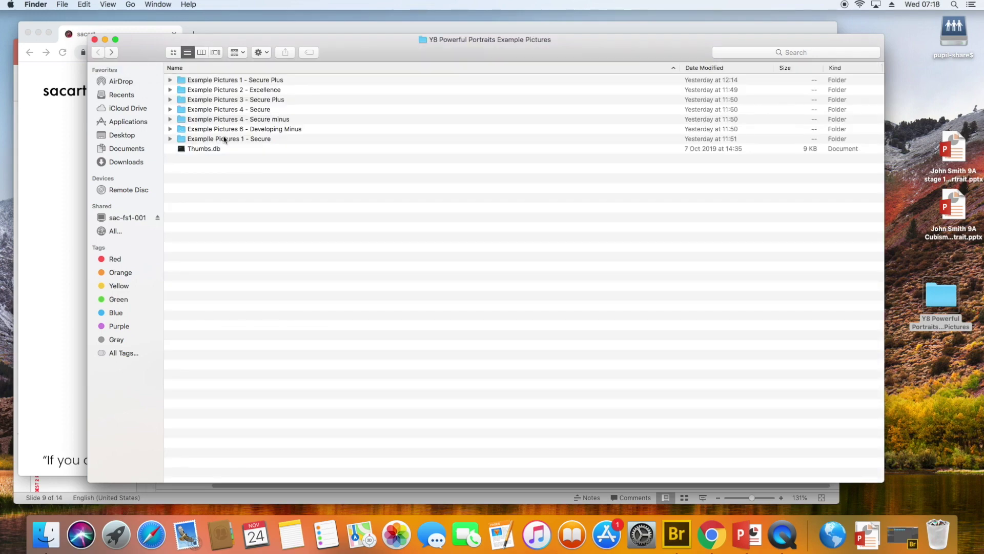
double_click(236, 121)
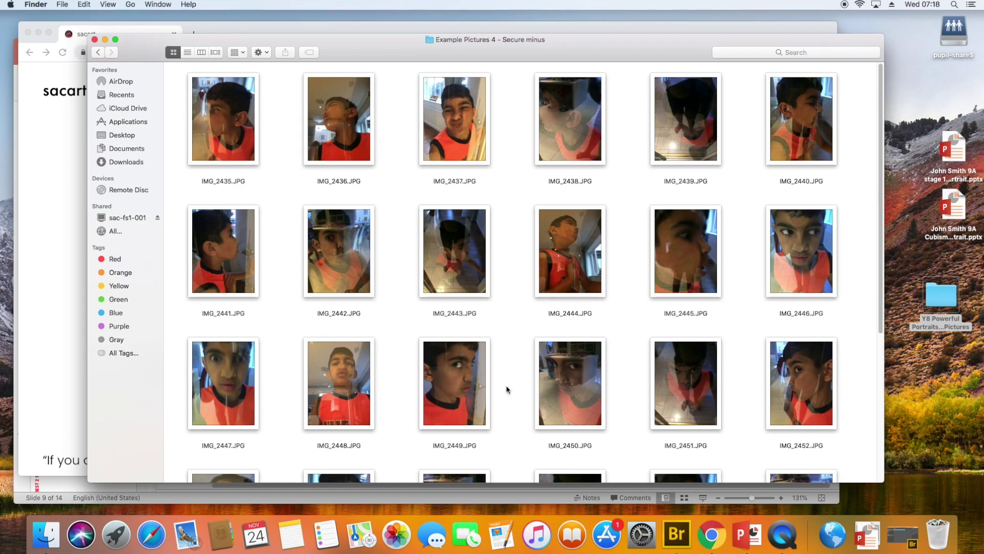
scroll(506, 385, down, 5)
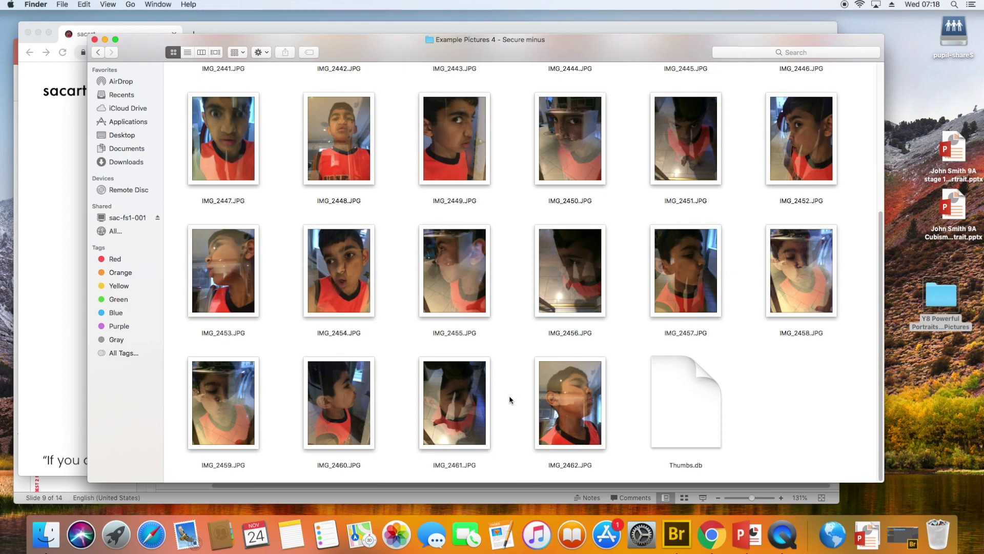
scroll(506, 394, up, 5)
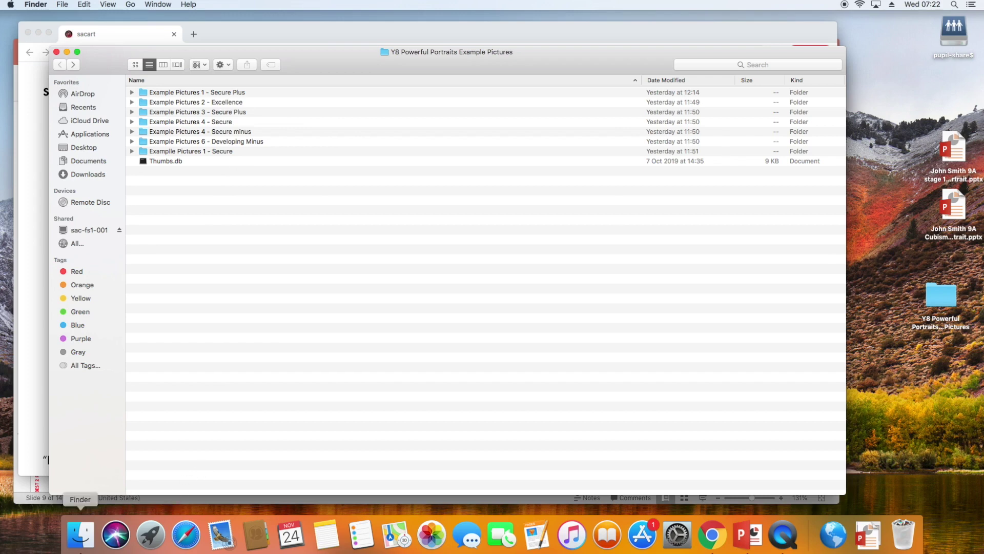
- Open a new Finder window and show the Applications folder in it
right_click(80, 535)
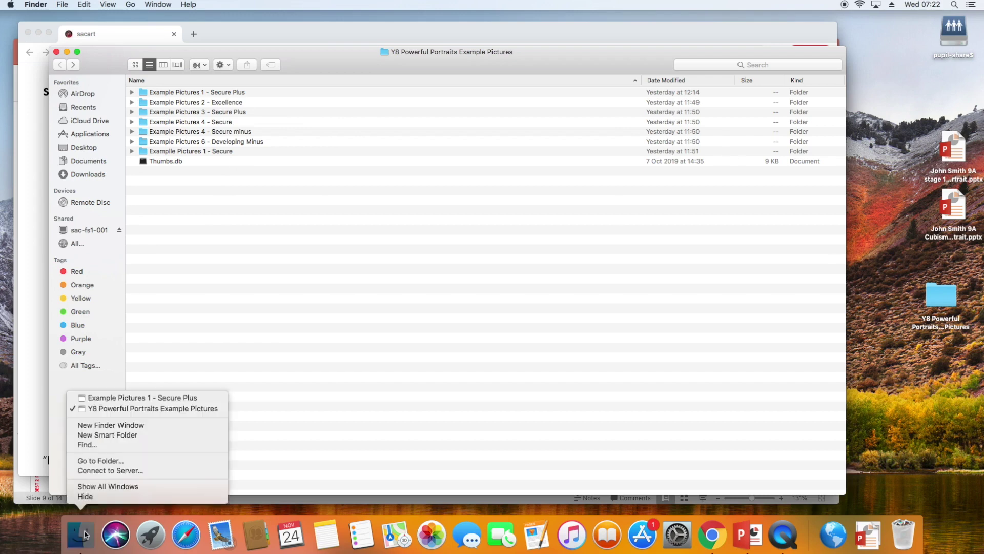
click(112, 426)
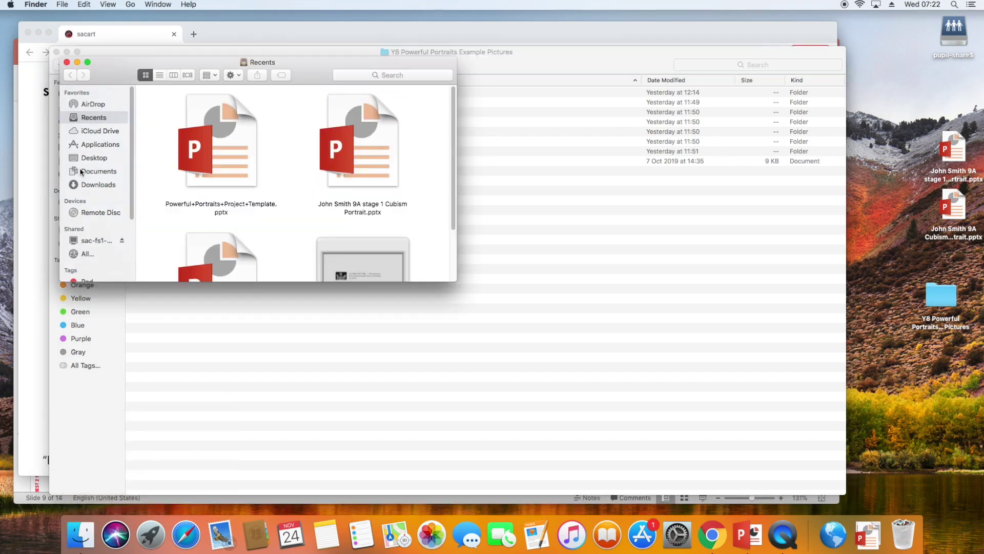
click(103, 147)
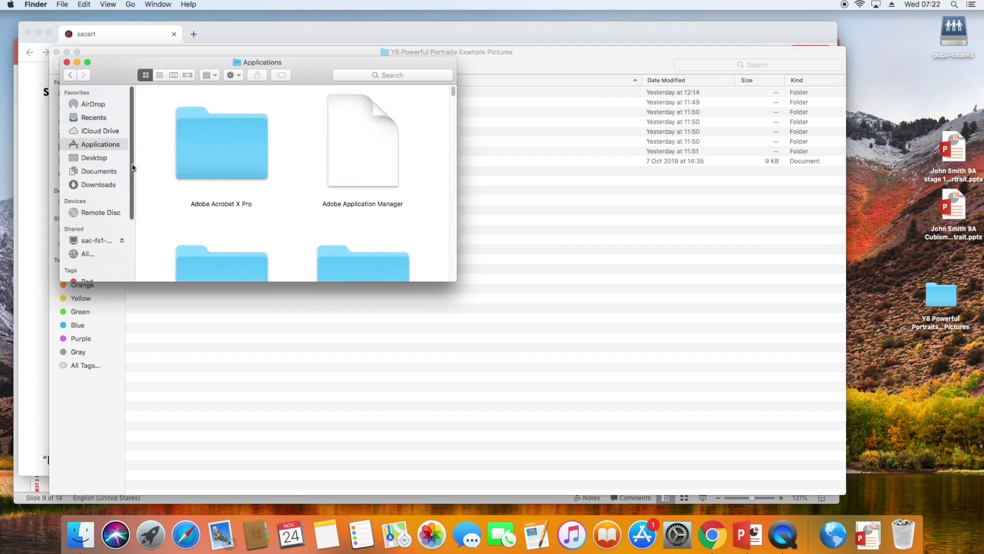
- Find the Adobe Bridge CS6 folder among the applications, open it and select the Adobe Bridge CS6 program
scroll(131, 168, down, 3)
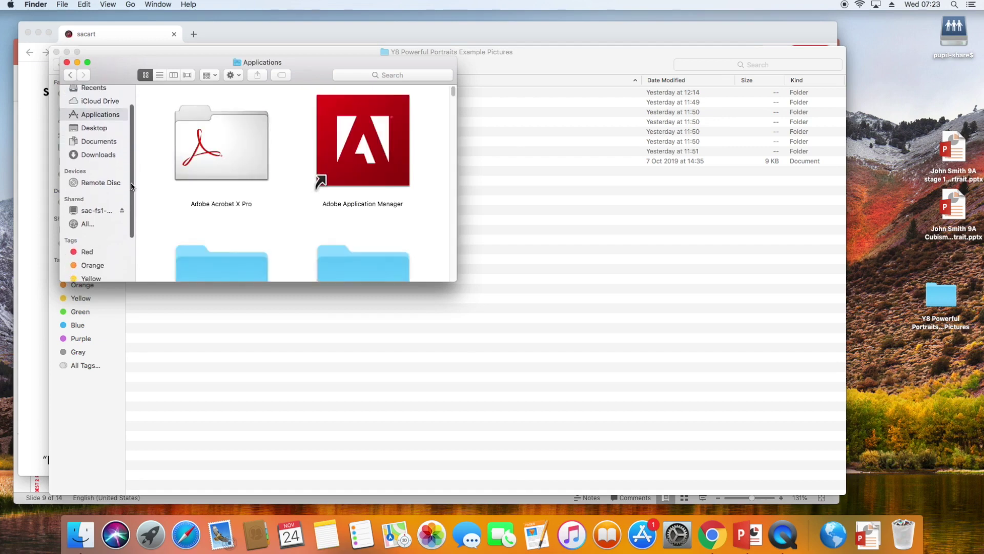
scroll(200, 200, down, 10)
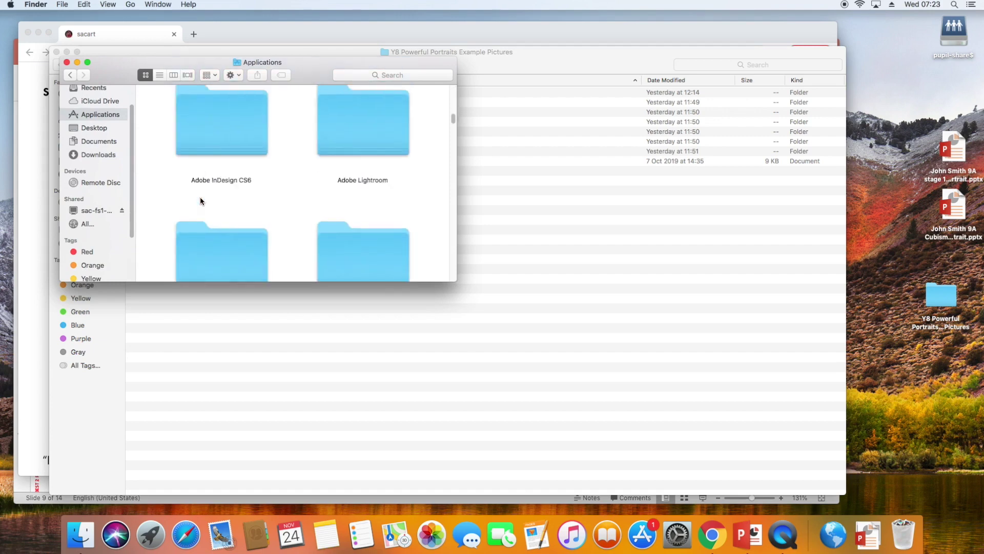
scroll(199, 200, down, 10)
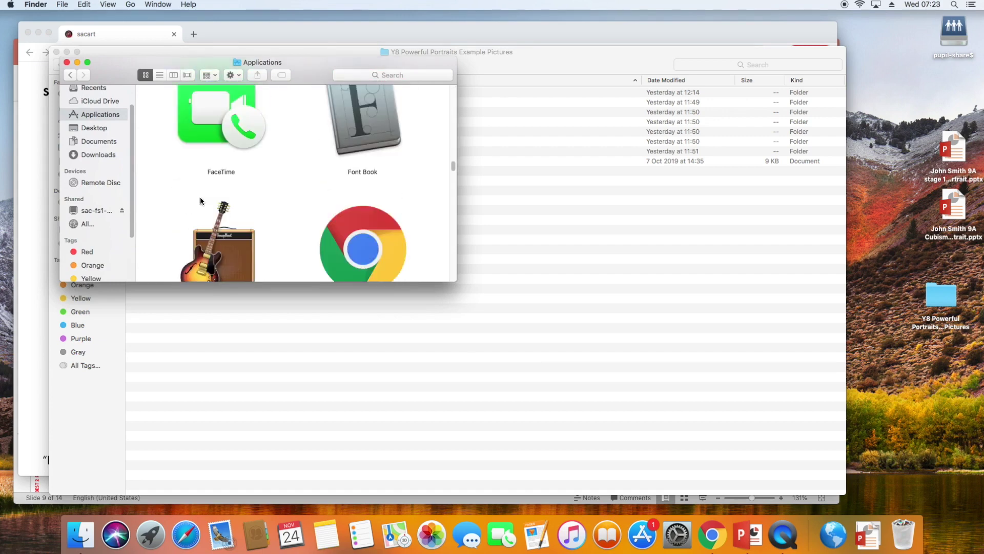
scroll(200, 201, up, 15)
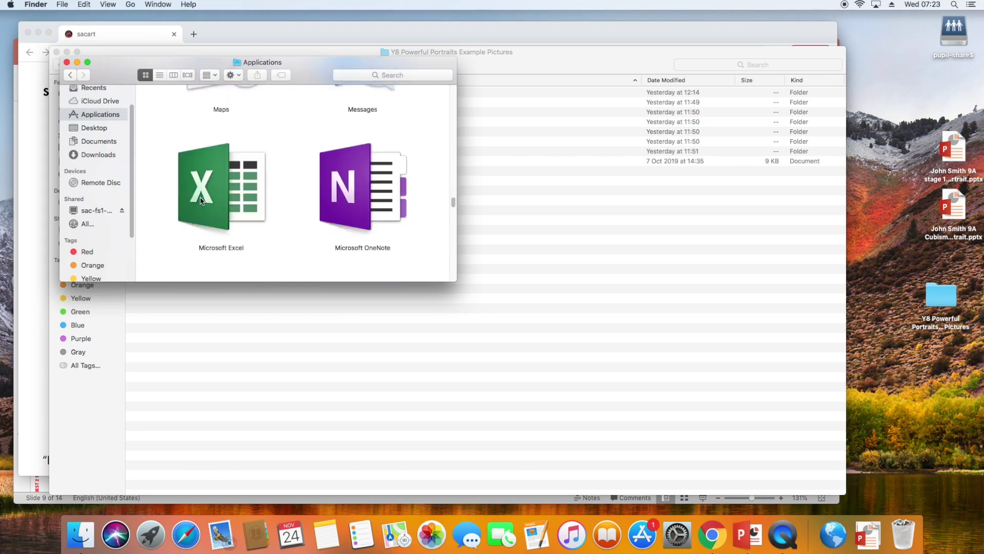
scroll(201, 200, down, 5)
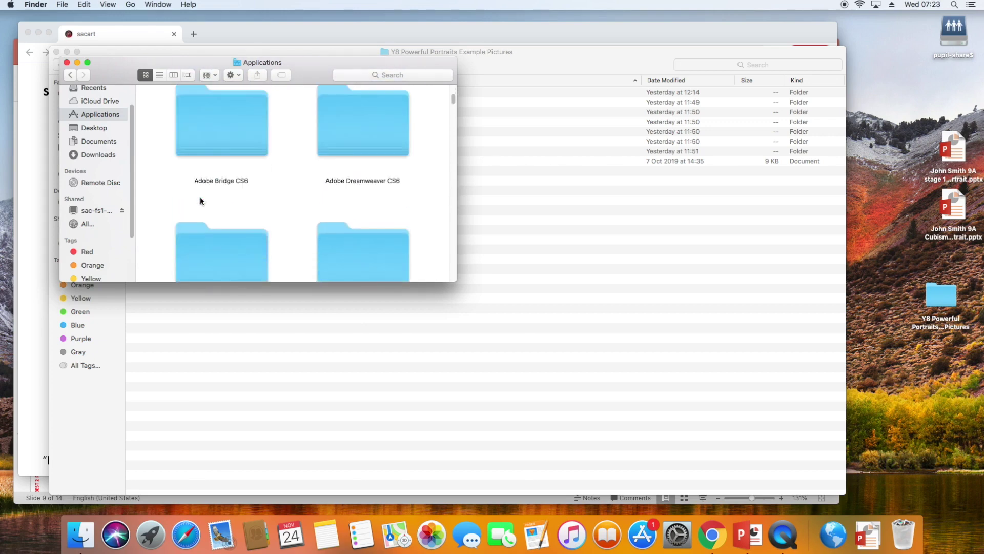
click(223, 131)
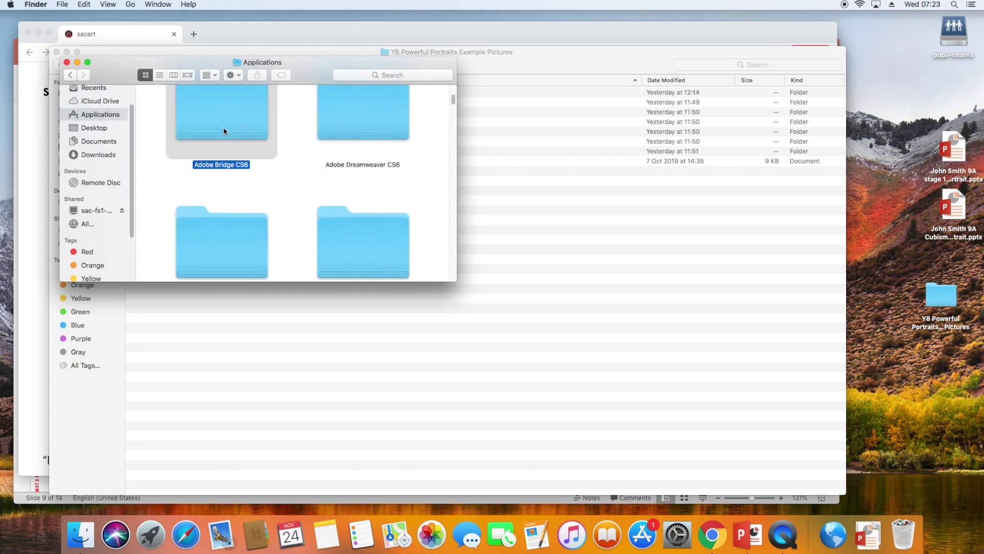
double_click(195, 135)
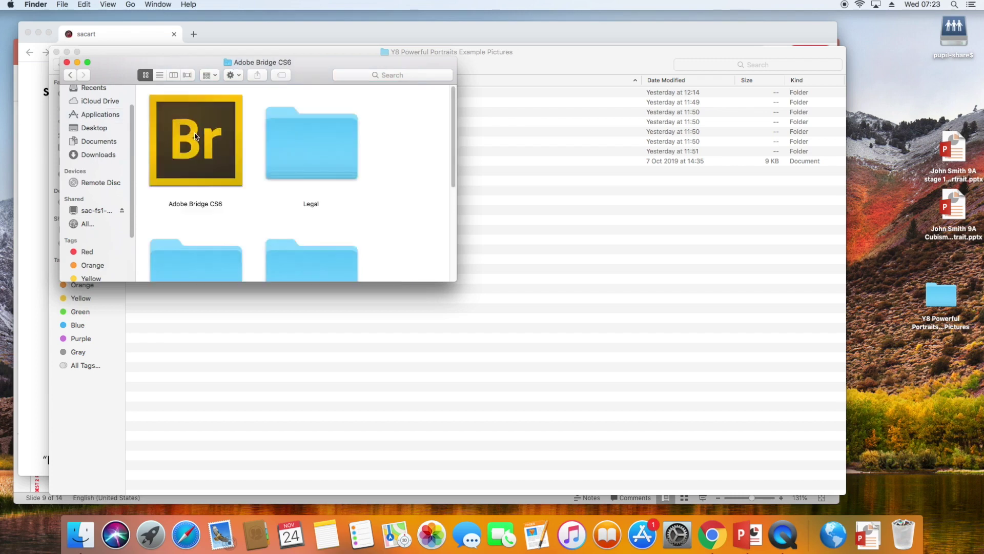
click(199, 144)
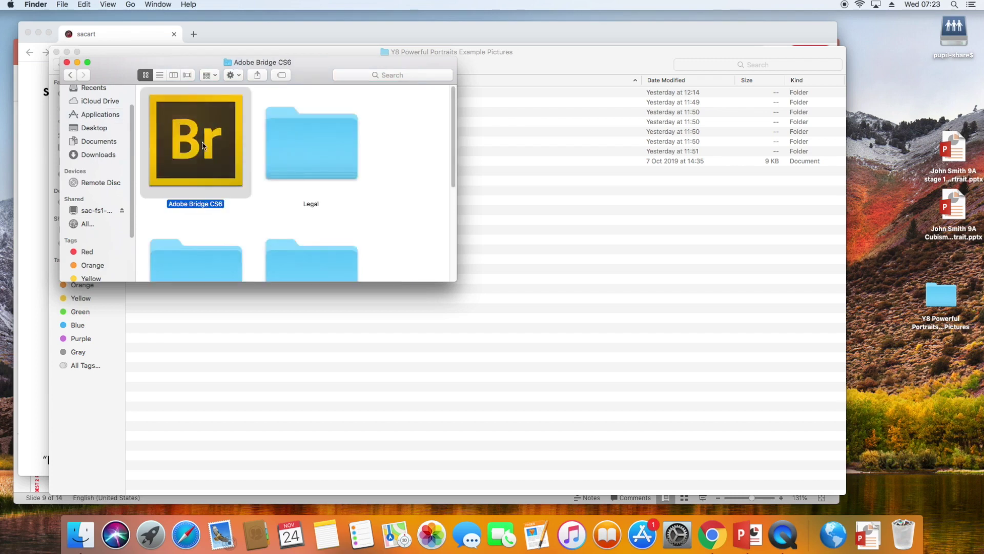
- Launch Adobe Bridge CS6 from the Spotlight results for "bridge"
click(955, 5)
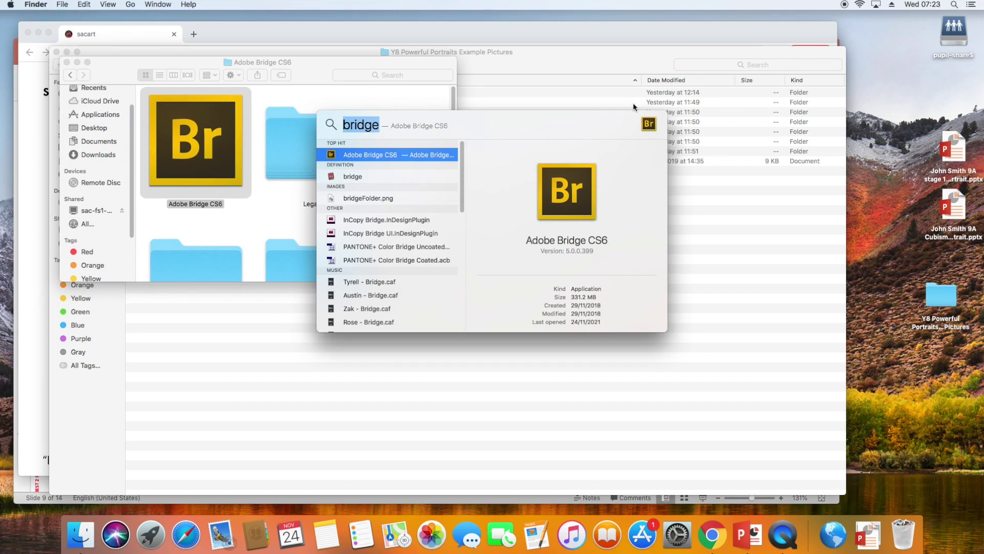
double_click(354, 155)
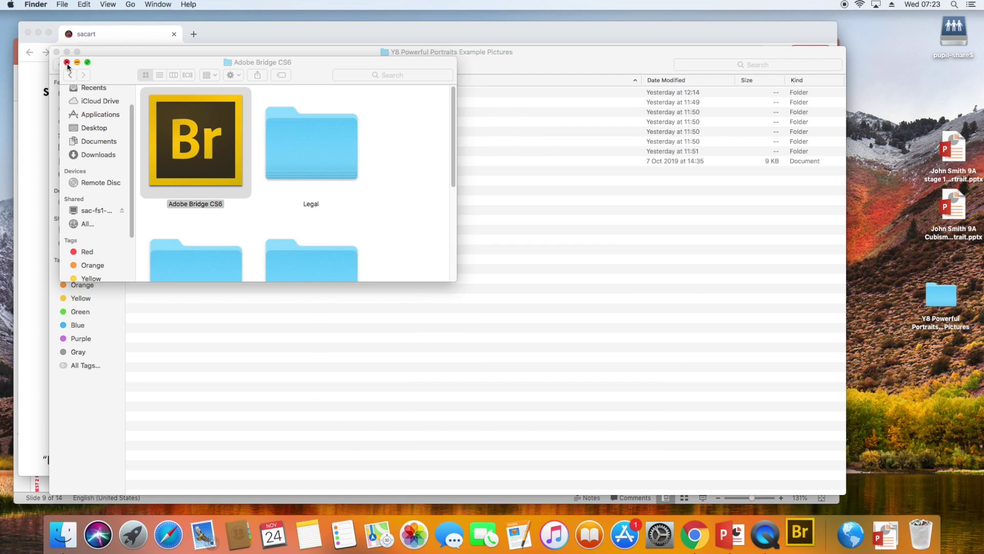
- Close the Adobe Bridge CS6 Finder window and display the Desktop folder's contents in Adobe Bridge
click(67, 62)
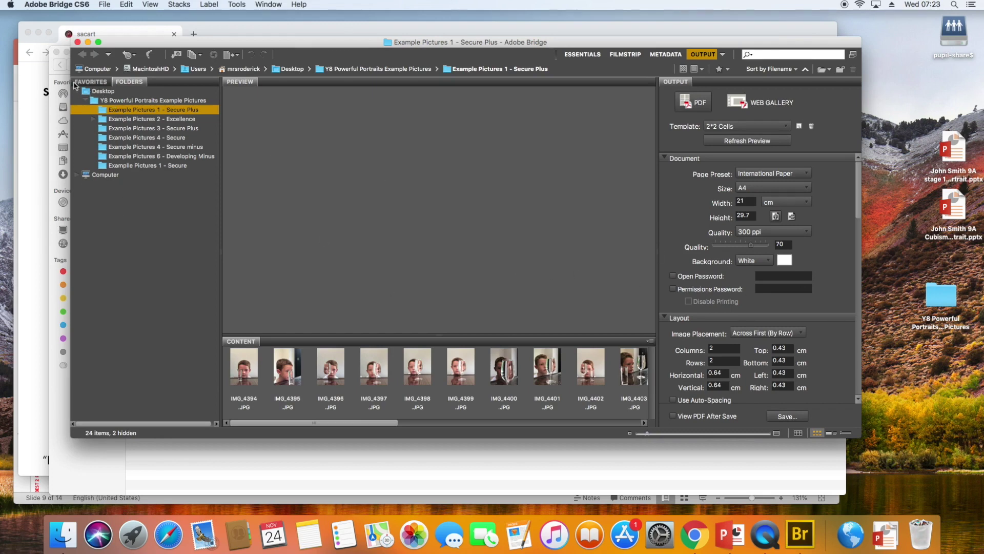
click(96, 92)
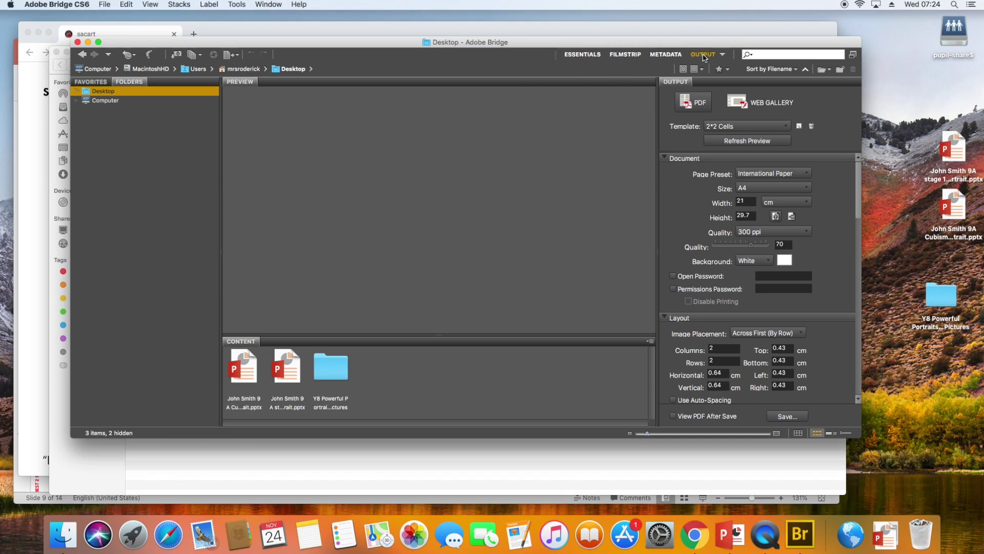
- Look at the Filmstrip and Metadata workspaces and return to the Output workspace
click(597, 54)
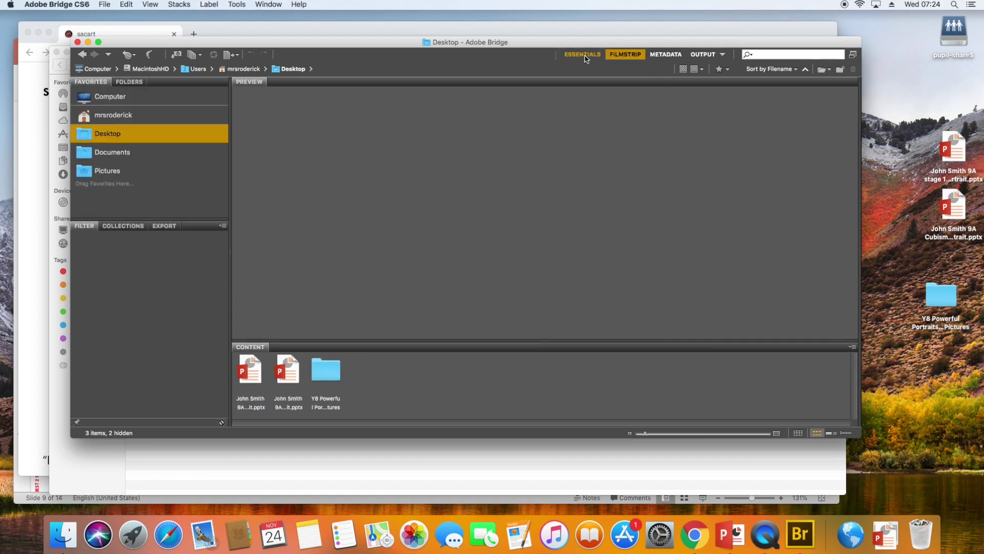
click(617, 57)
click(663, 56)
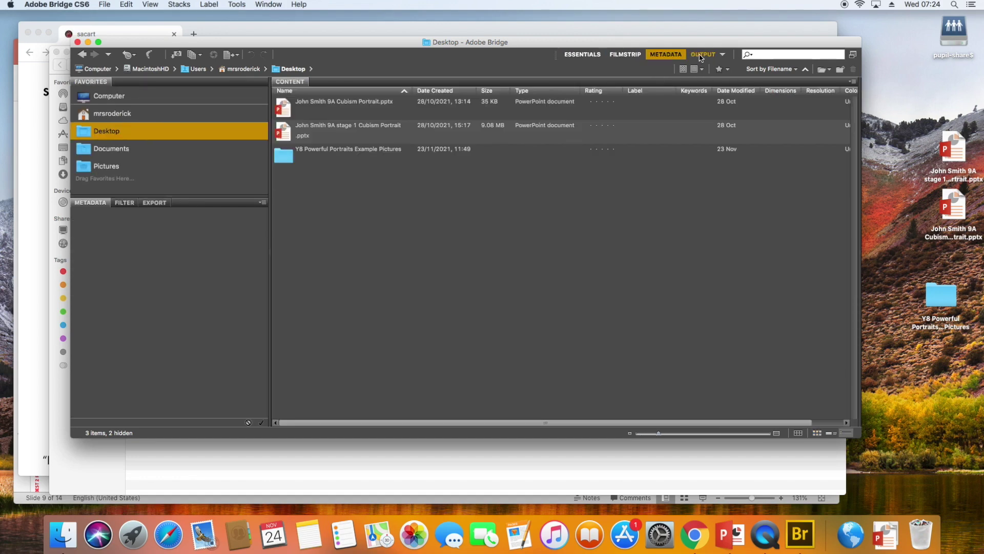
click(705, 57)
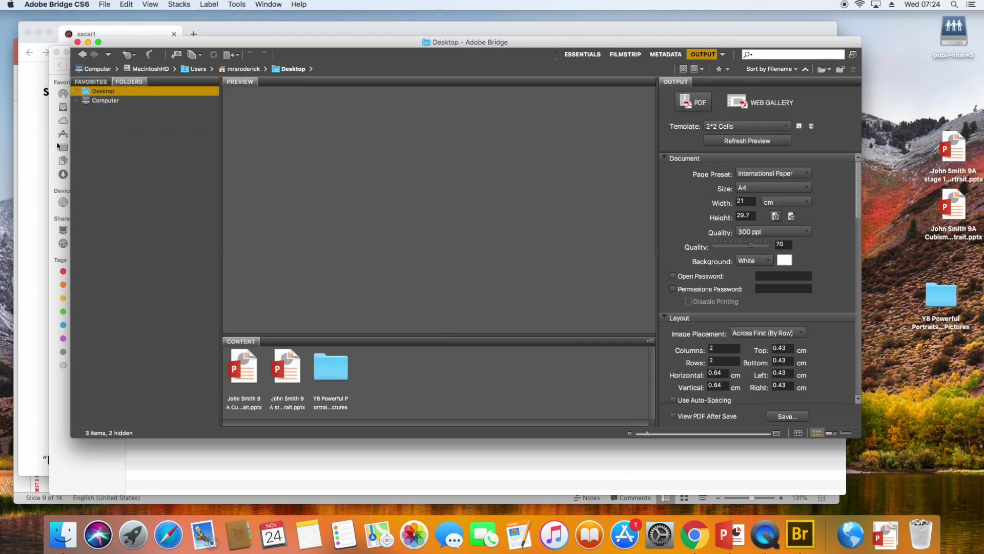
- Browse through Computer and Desktop to Y8 Powerful Portraits Example Pictures and open the Example Pictures 1 - Secure Plus folder
click(99, 102)
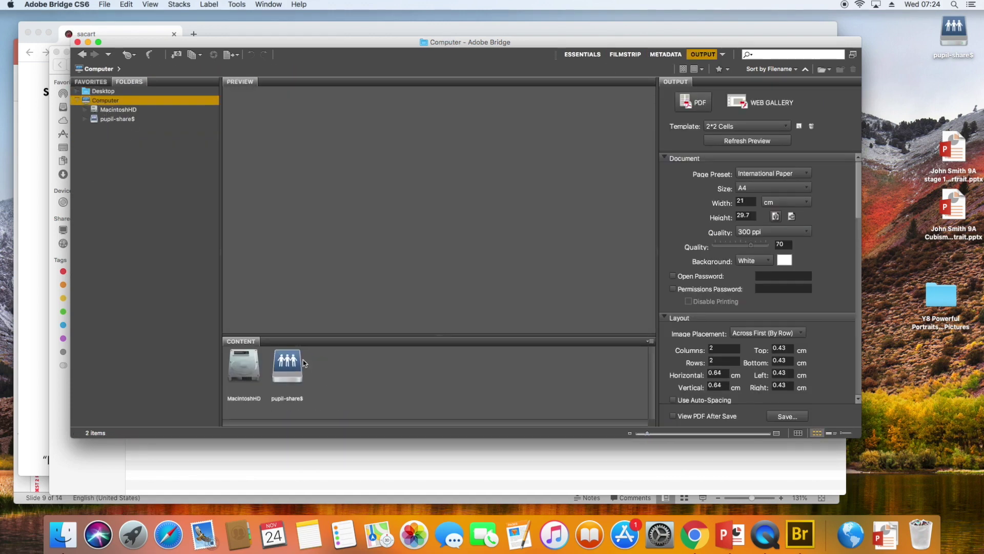
click(104, 92)
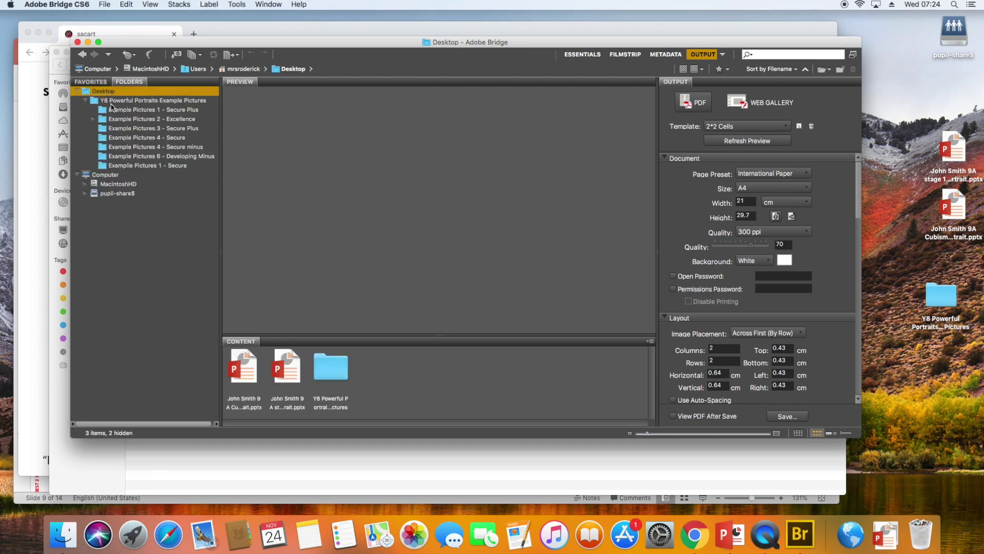
click(111, 101)
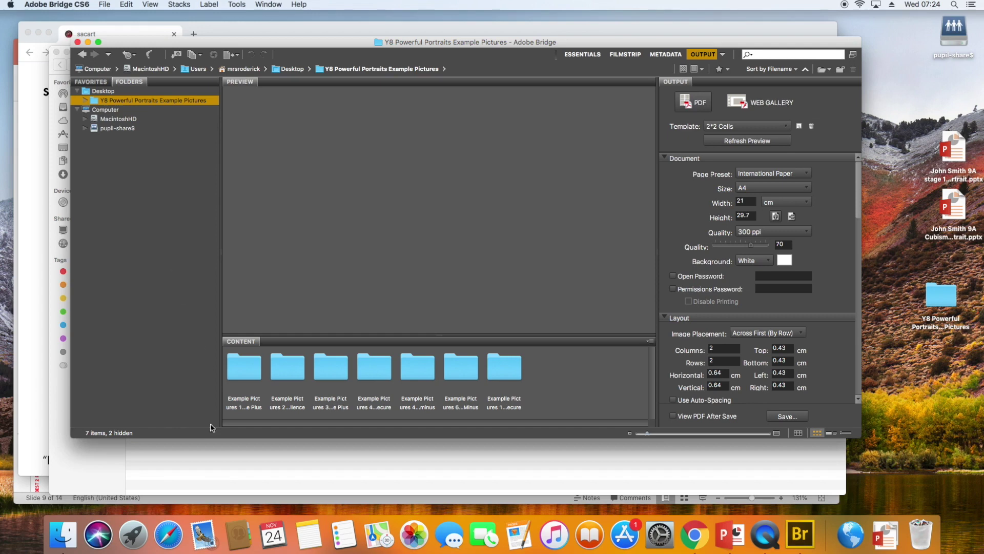
double_click(250, 368)
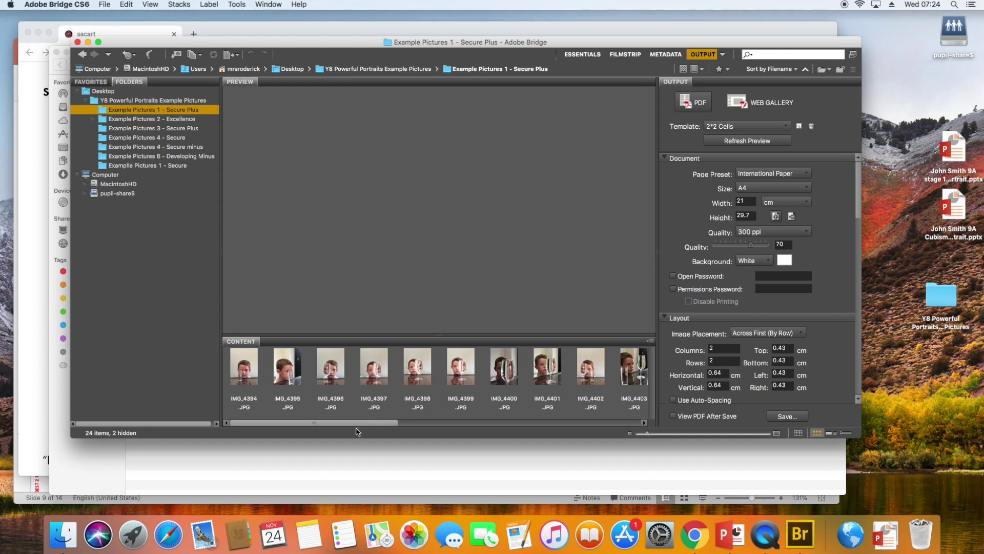
- Select every photo in the folder, from IMG_4394.JPG through IMG_4418.JPG
click(244, 376)
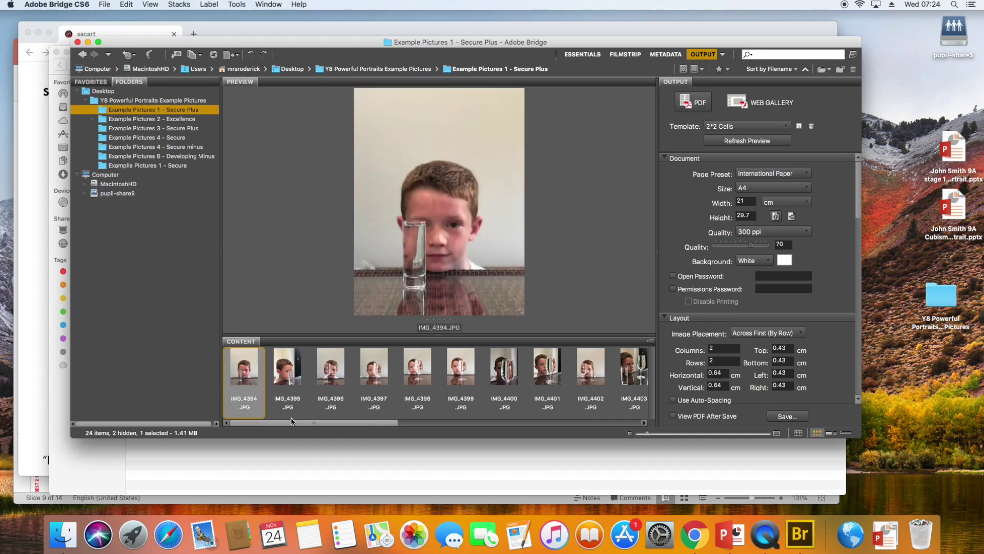
drag(289, 425, 564, 398)
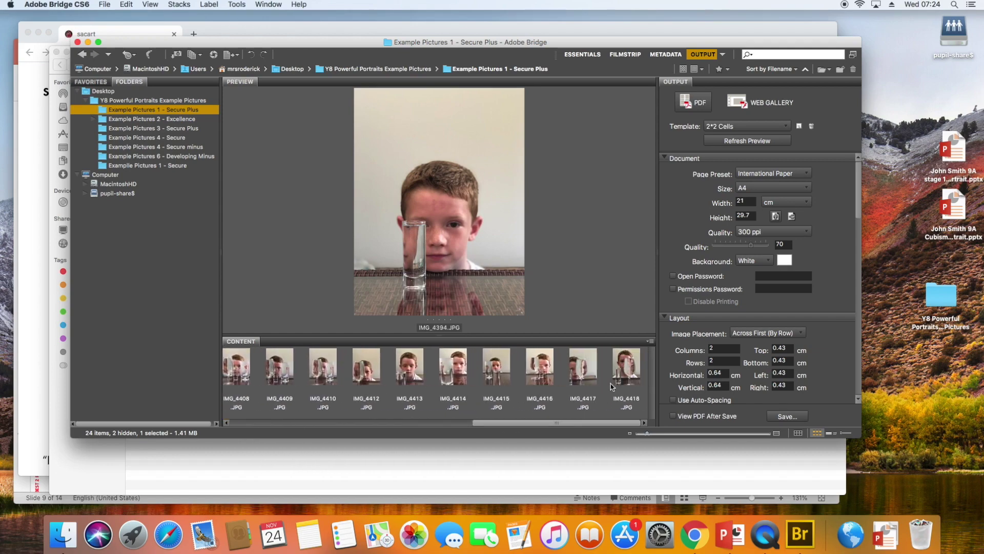
shift+click(631, 369)
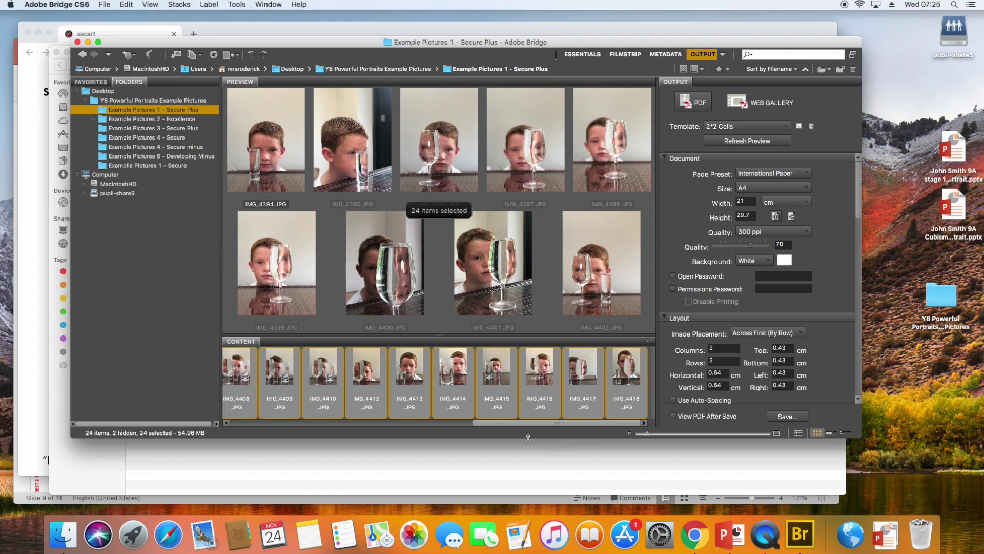
- Remove IMG_4401, IMG_4403, IMG_4404, IMG_4405 and IMG_4406 from the selected photos
drag(529, 423, 404, 434)
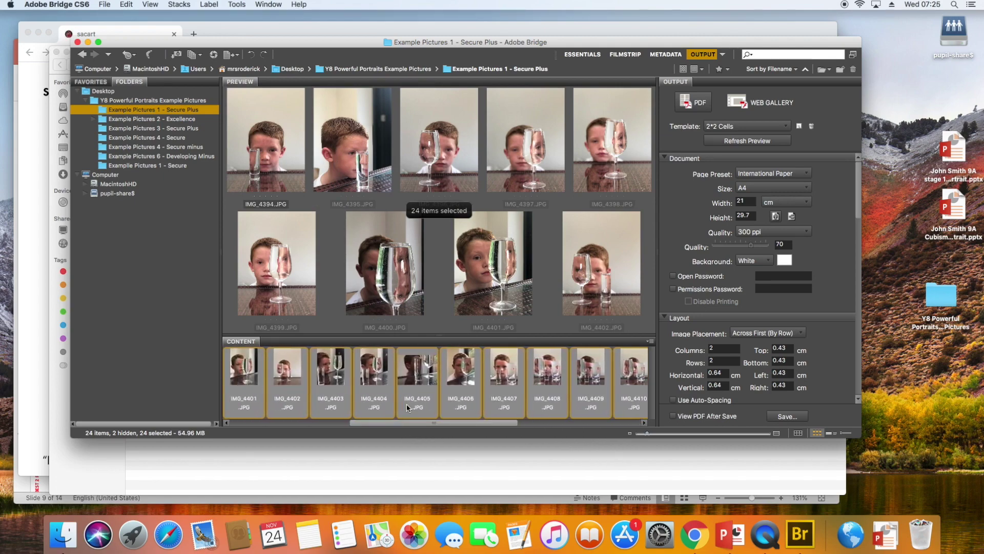
super+click(420, 371)
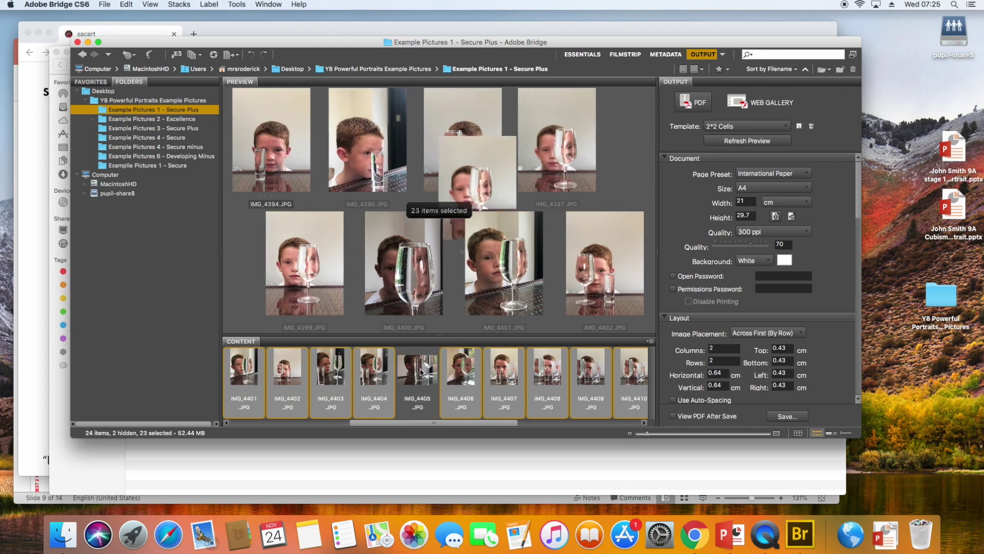
super+click(368, 375)
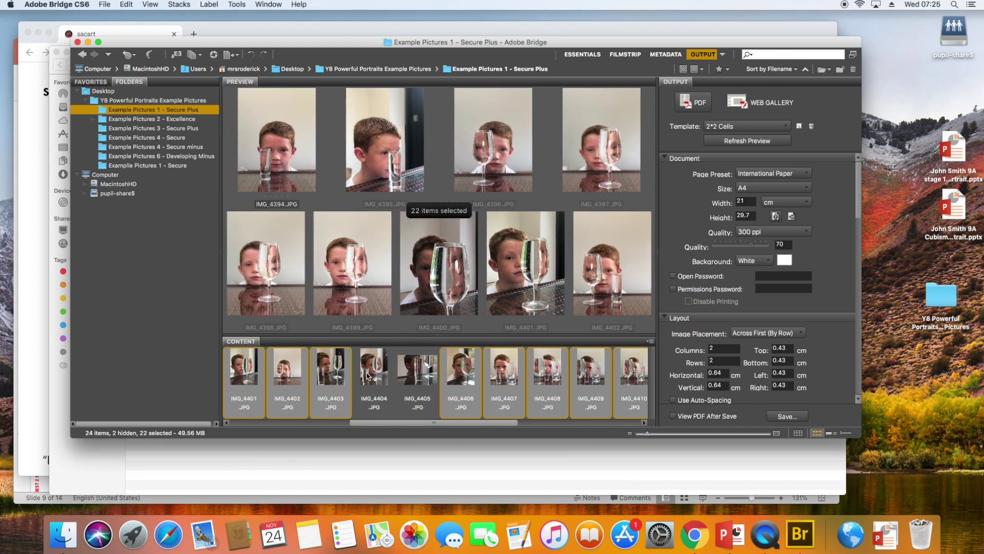
super+click(334, 374)
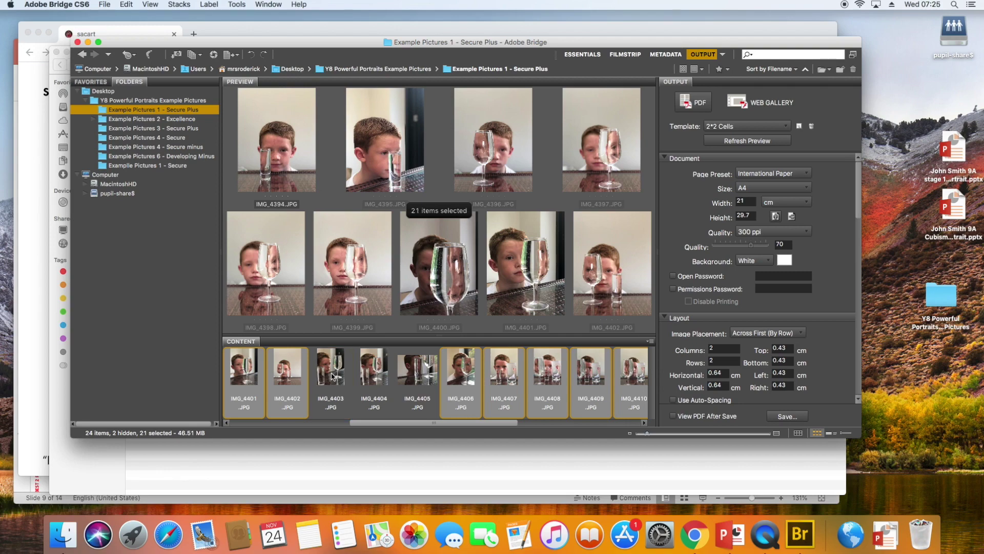
super+click(466, 381)
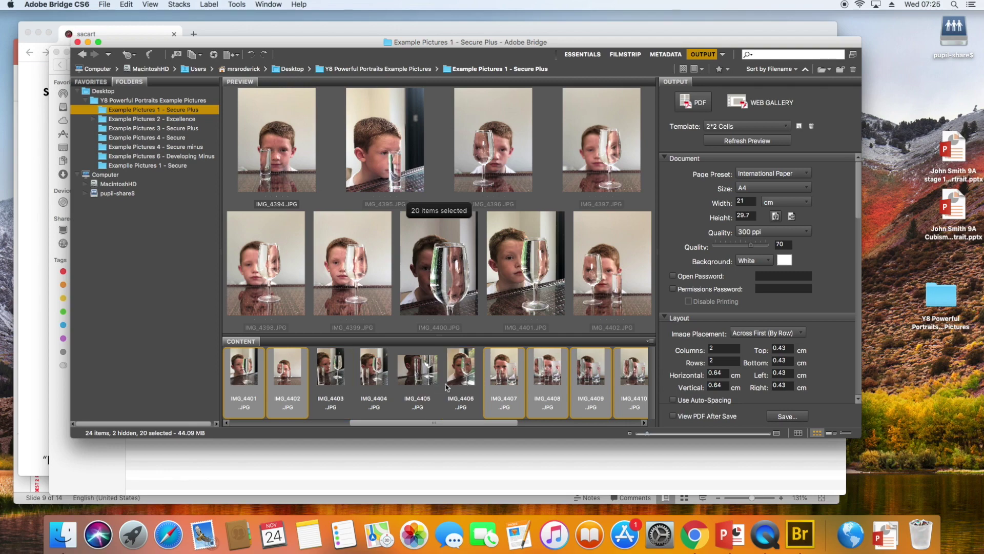
super+click(243, 371)
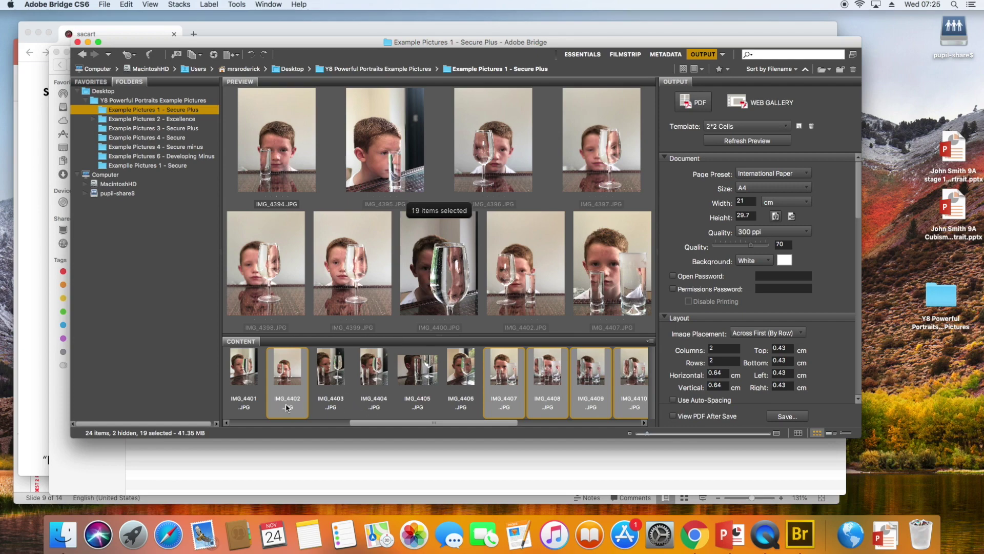
- Add IMG_4401, IMG_4403, IMG_4404, IMG_4405 and IMG_4406 back to the selected photos
super+click(244, 372)
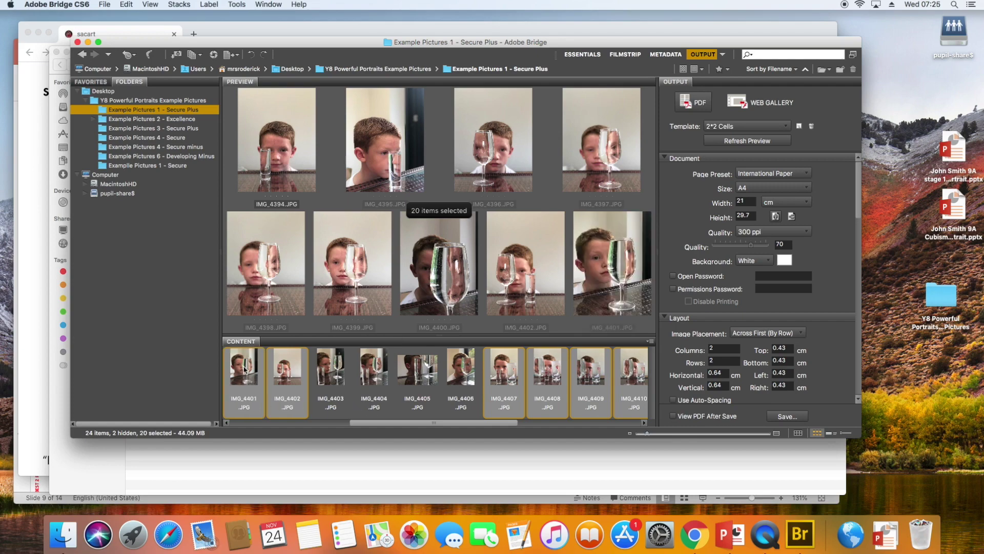
super+click(341, 375)
super+click(382, 378)
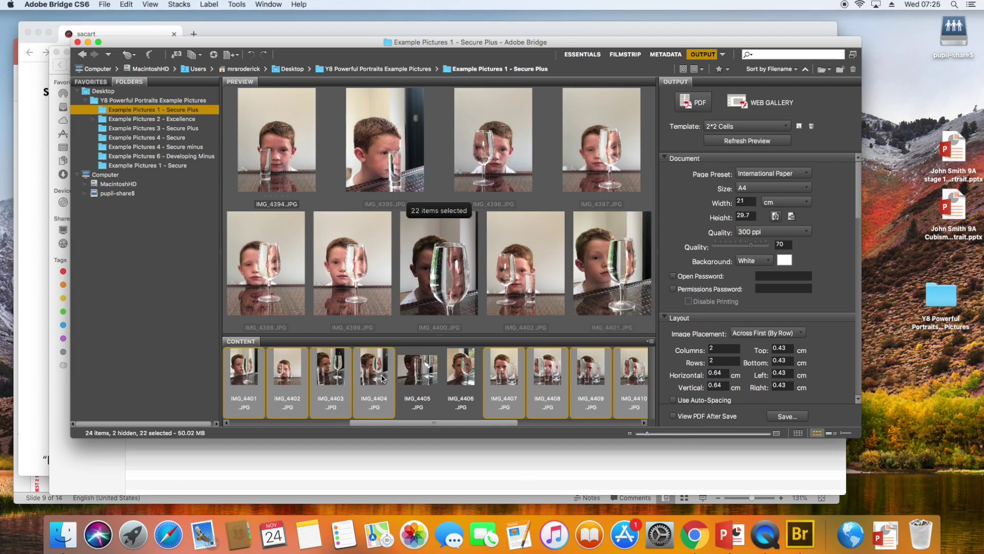
super+click(430, 378)
super+click(451, 379)
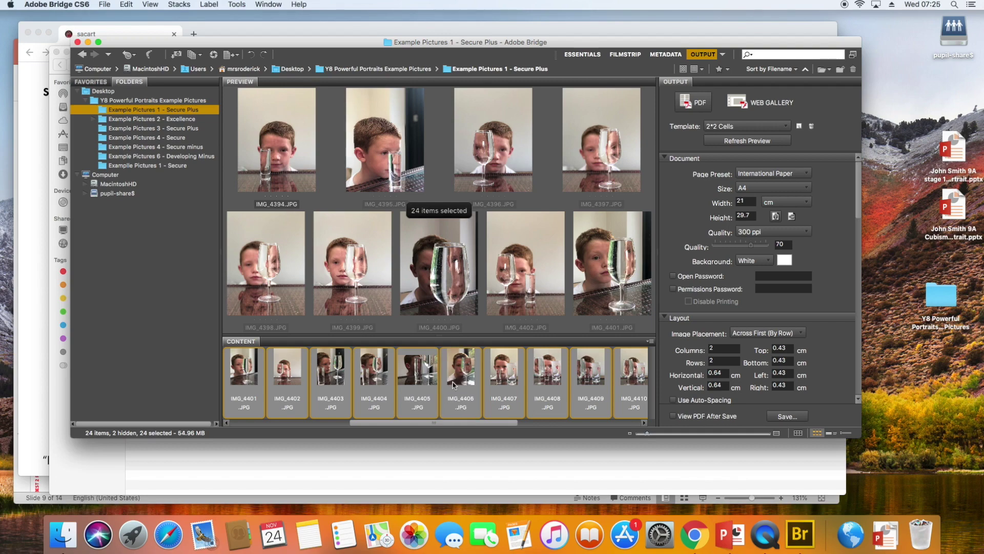
drag(446, 423, 309, 432)
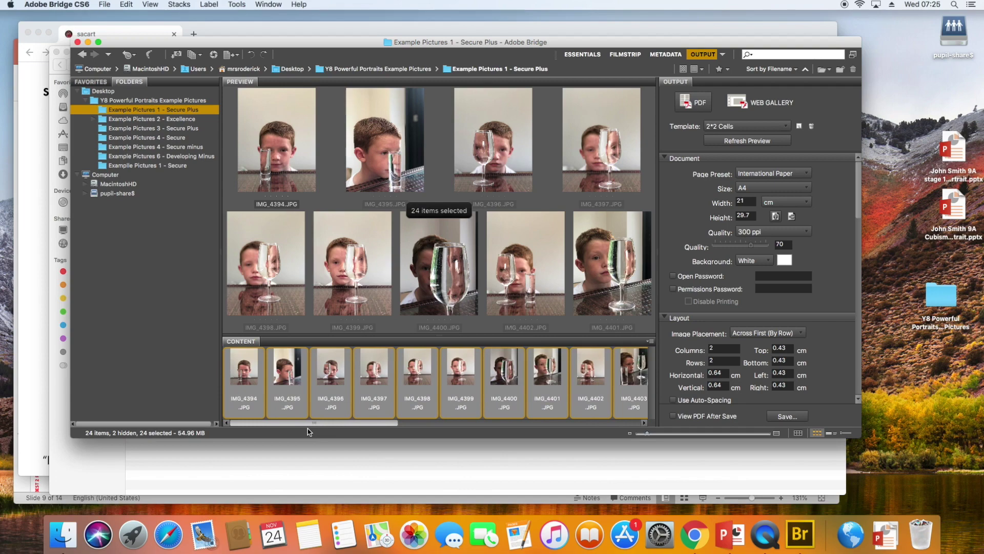
- Reselect the whole range of photos from IMG_4394 through IMG_4418, excluding IMG_4410 briefly and adding it back
click(239, 400)
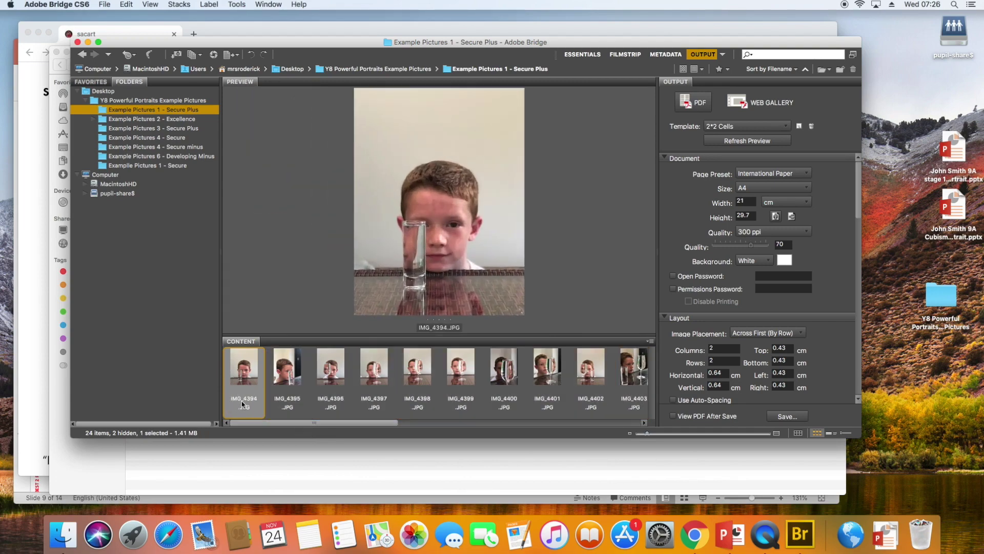
drag(384, 422, 640, 420)
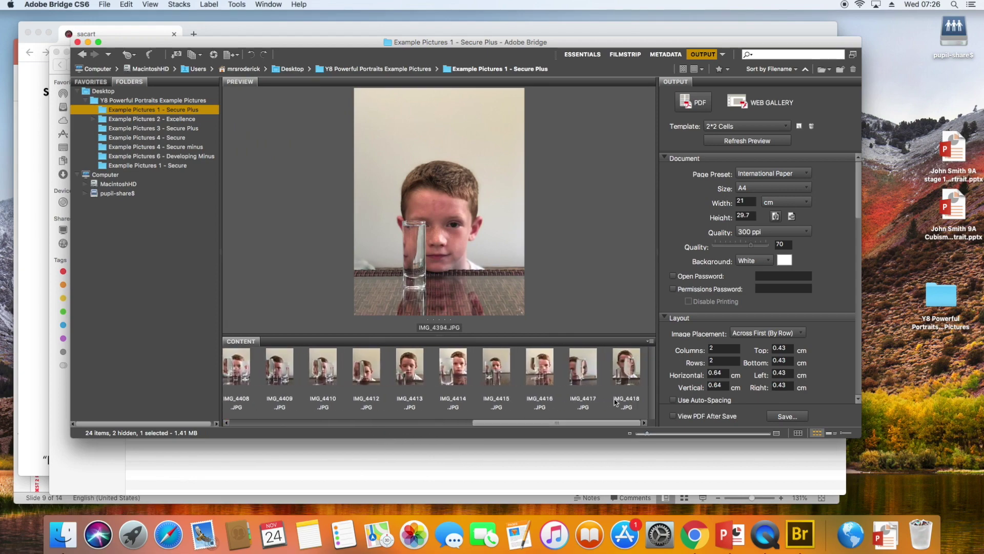
shift+click(630, 375)
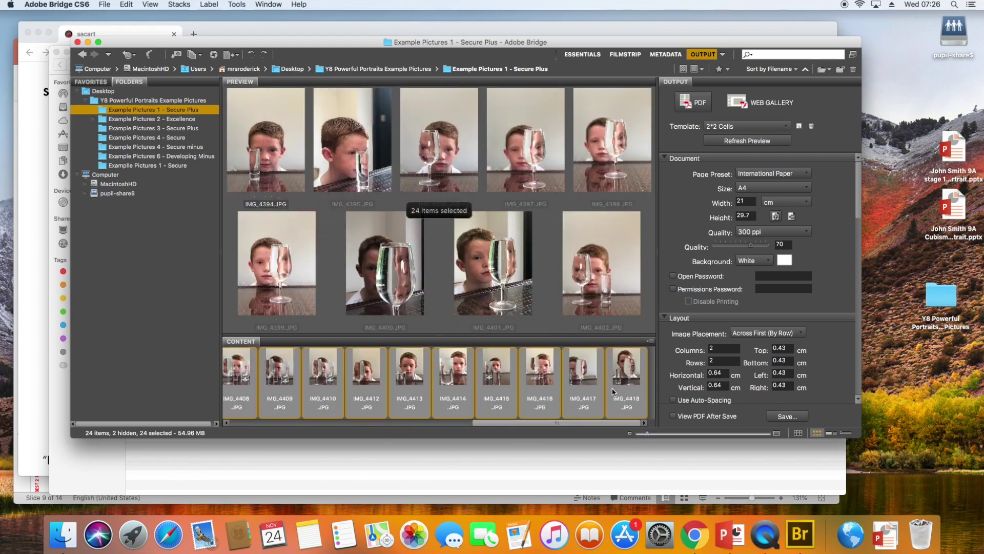
super+click(323, 374)
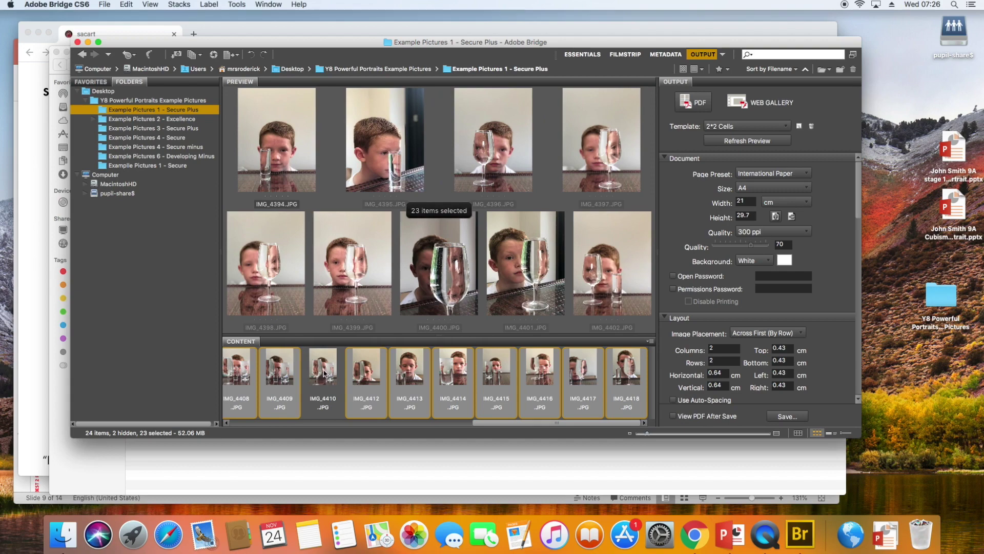
super+click(324, 374)
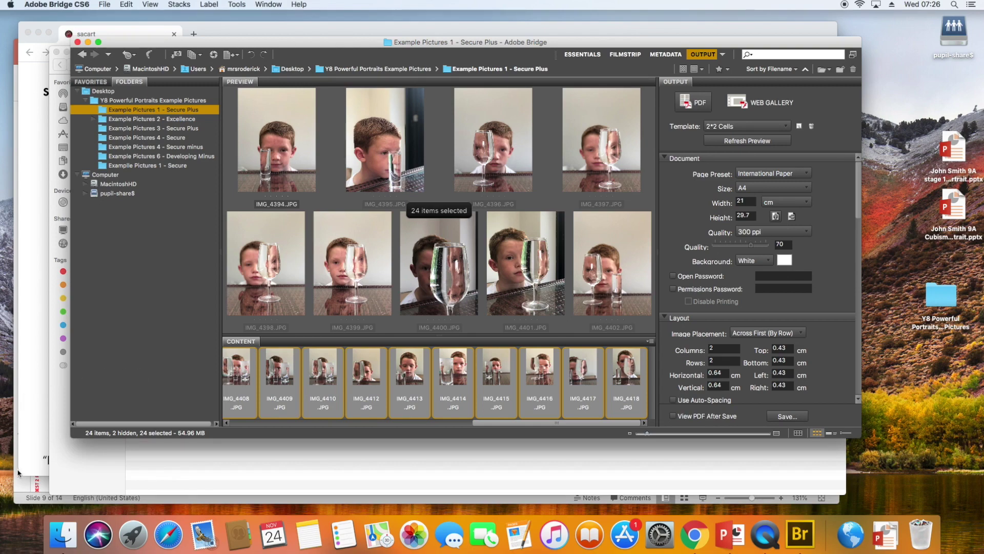
- Switch to PowerPoint to check the Photos & Contact Print slide of the project template, and return to Adobe Bridge
click(19, 492)
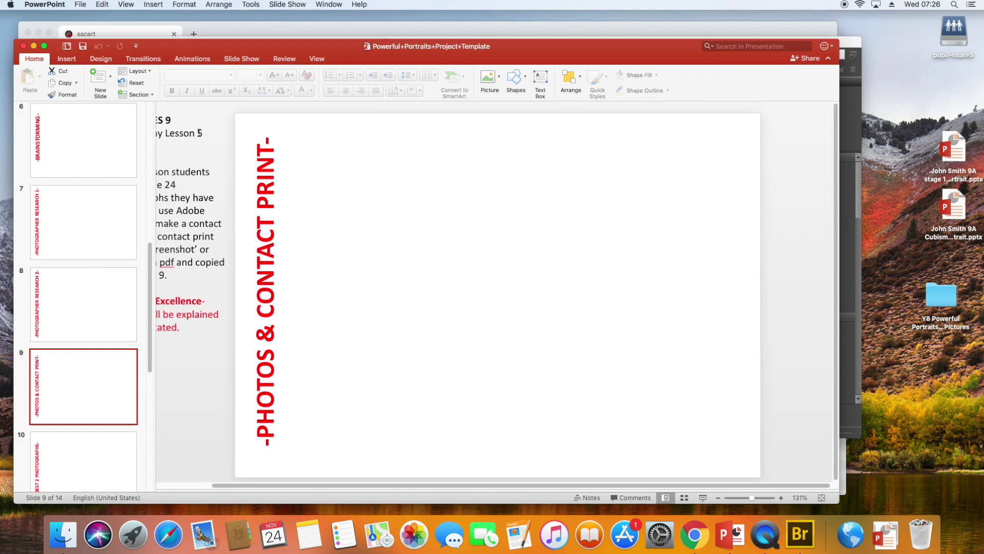
click(855, 47)
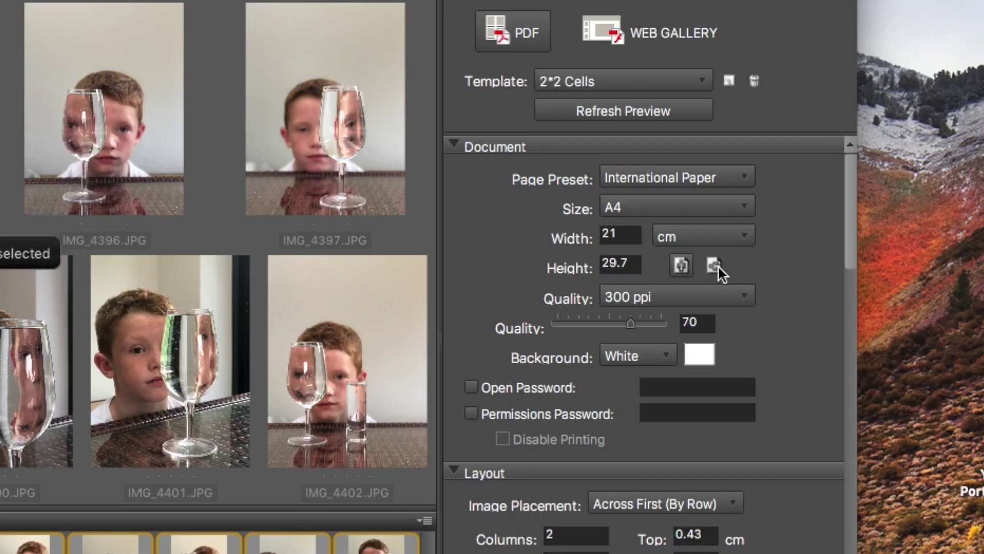
- Make the PDF page landscape at 29.7 by 21 cm and set the layout to 6 columns and 4 rows
click(713, 267)
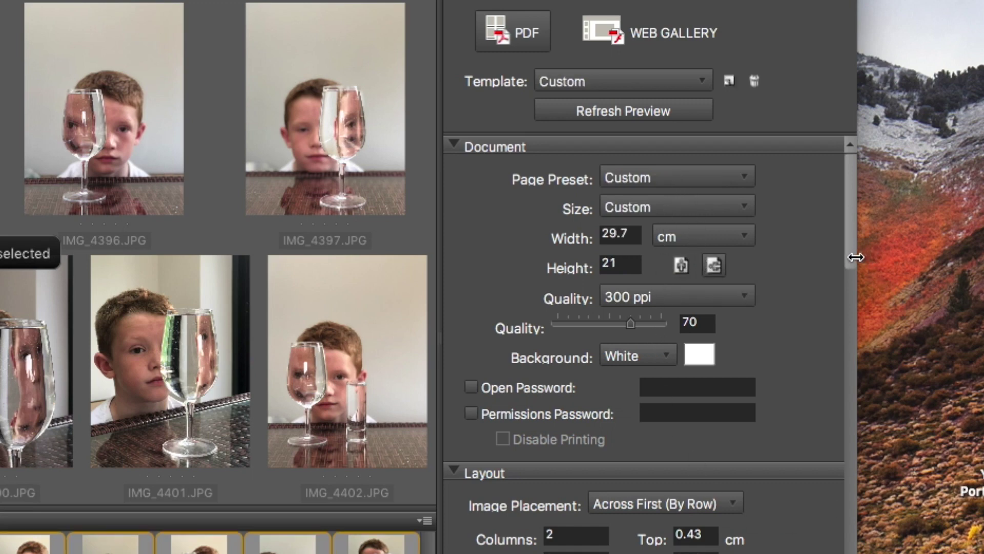
drag(850, 256, 848, 308)
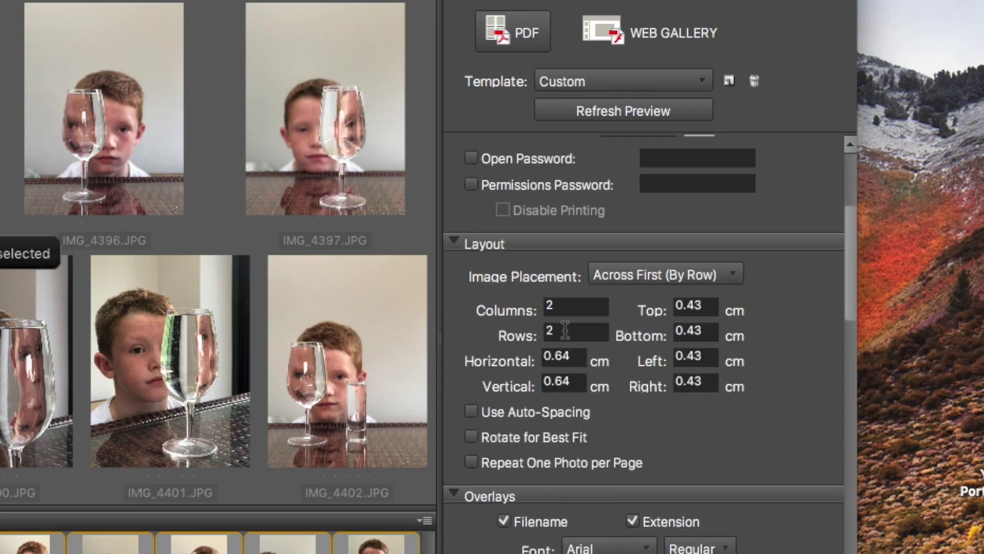
click(558, 306)
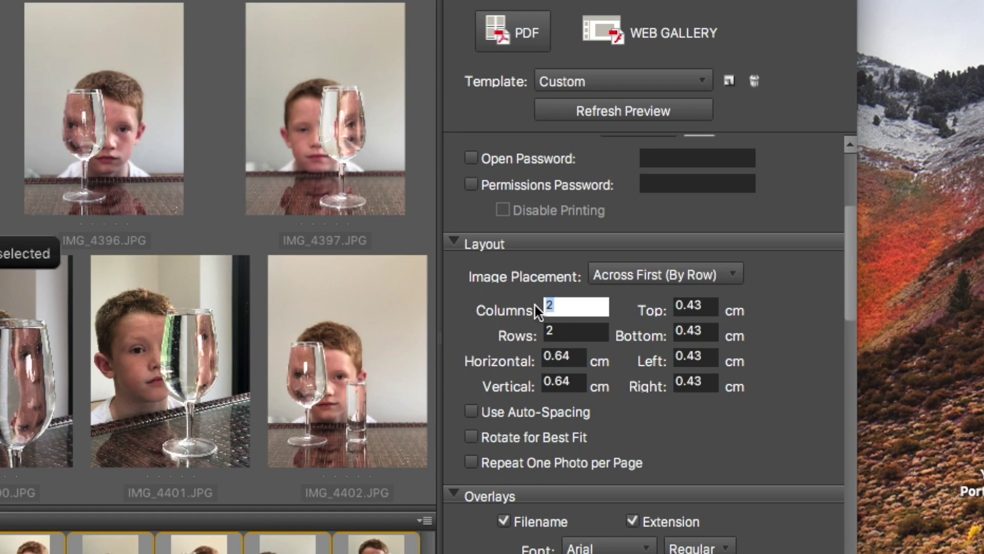
text(6)
key(Tab)
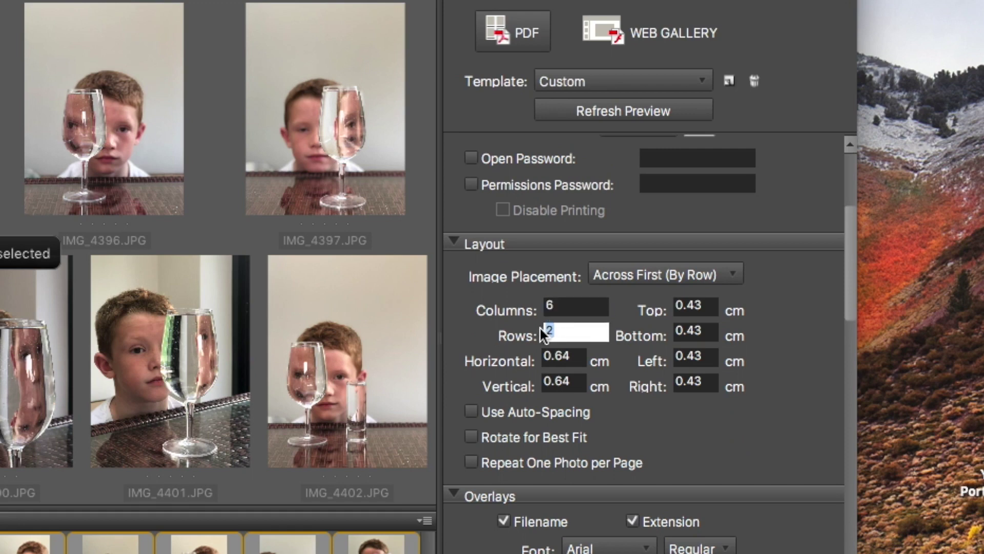
text(4)
- Turn off the Filename overlay for the contact sheet and go to the Watermark settings
click(505, 521)
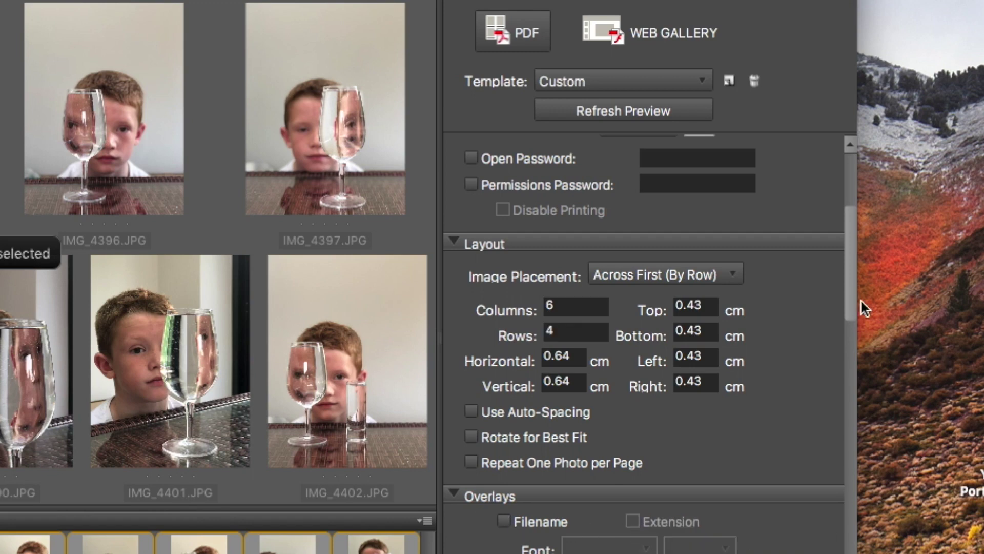
drag(849, 304, 838, 553)
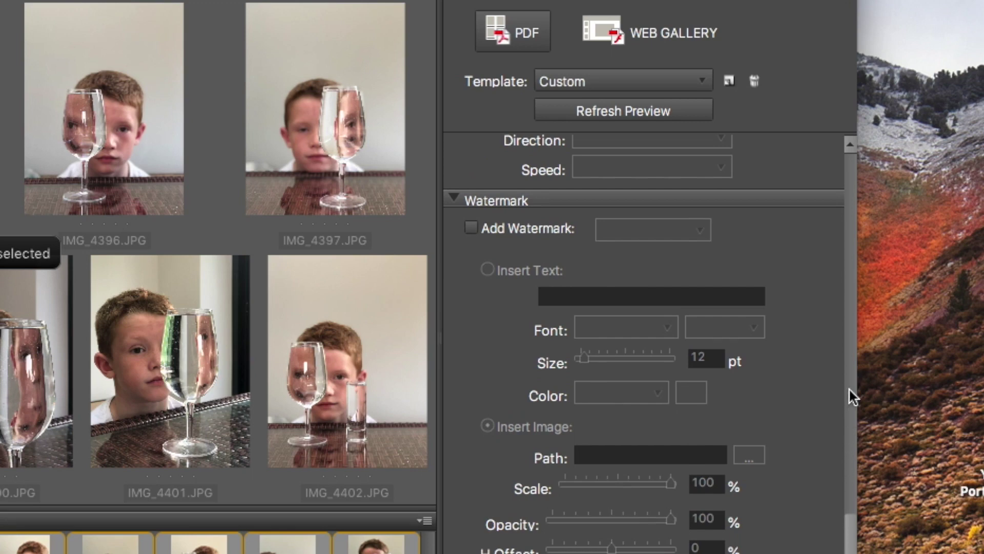
- Return to the contact sheet's document settings and switch to PowerPoint to check the slide's background colour before returning to Adobe Bridge
drag(852, 527, 834, 224)
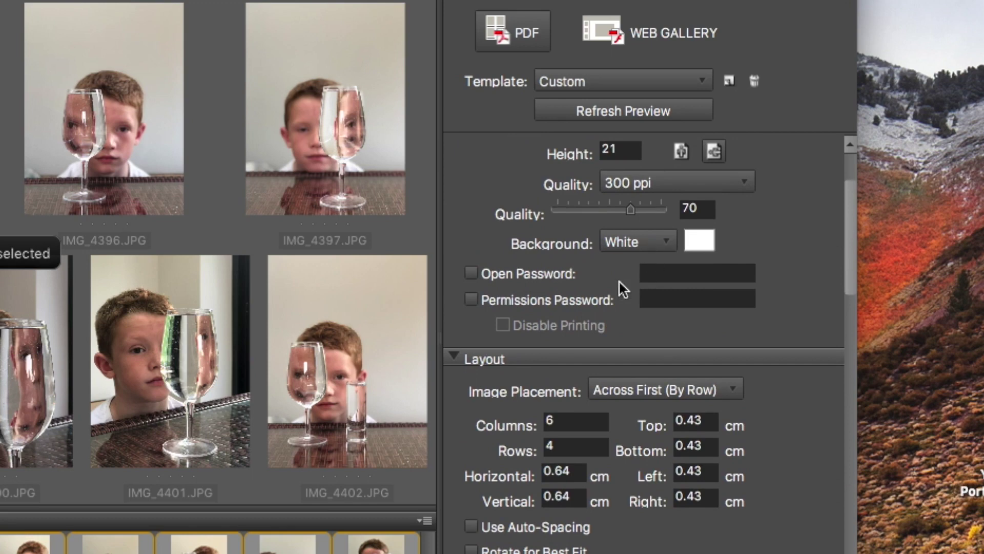
key(super+Tab)
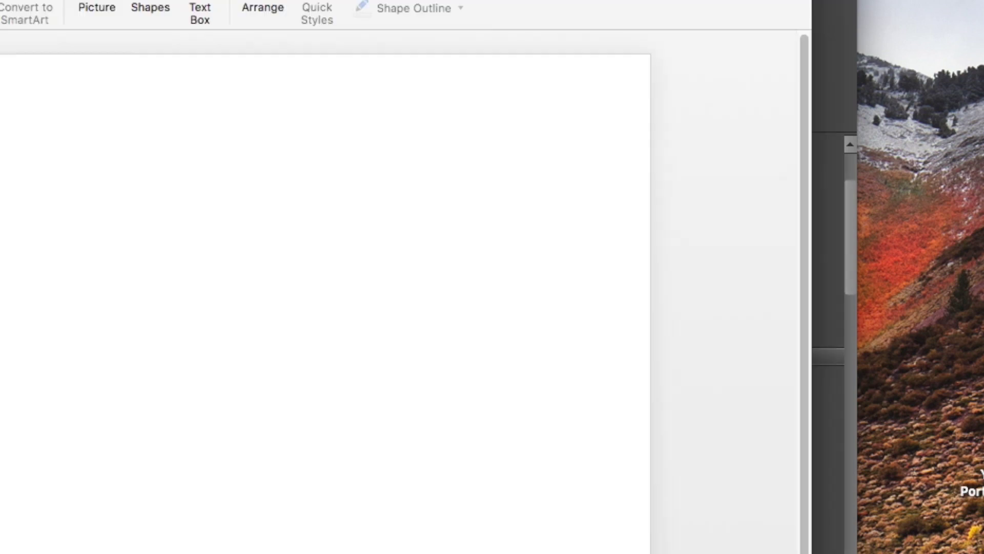
key(super+m)
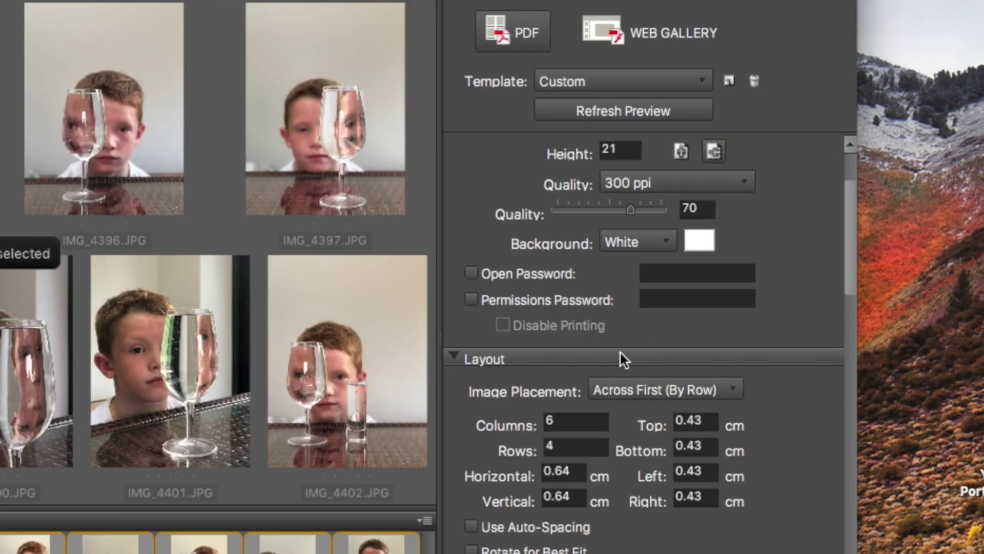
- Try Black and Custom as the contact sheet's background colour, and return it to White
click(668, 244)
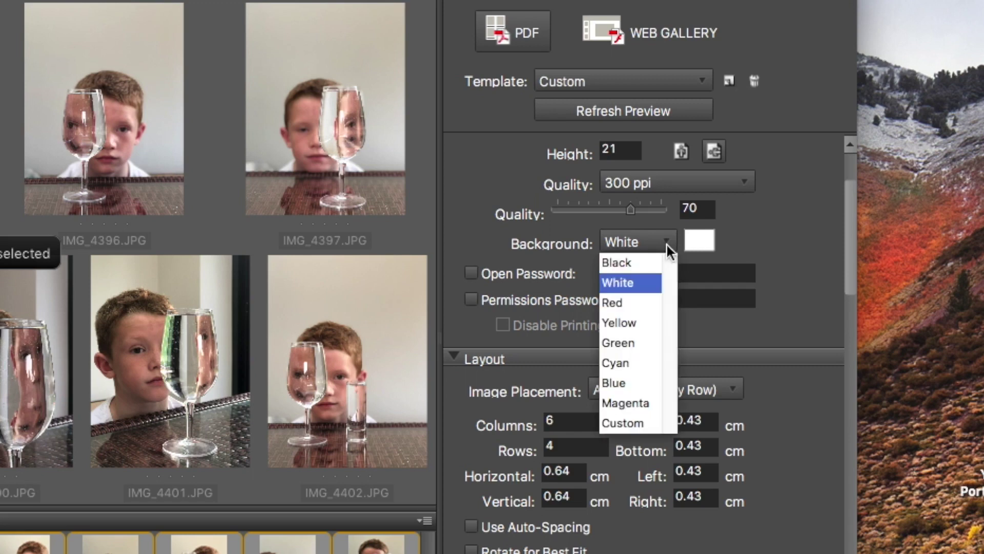
click(638, 263)
click(651, 242)
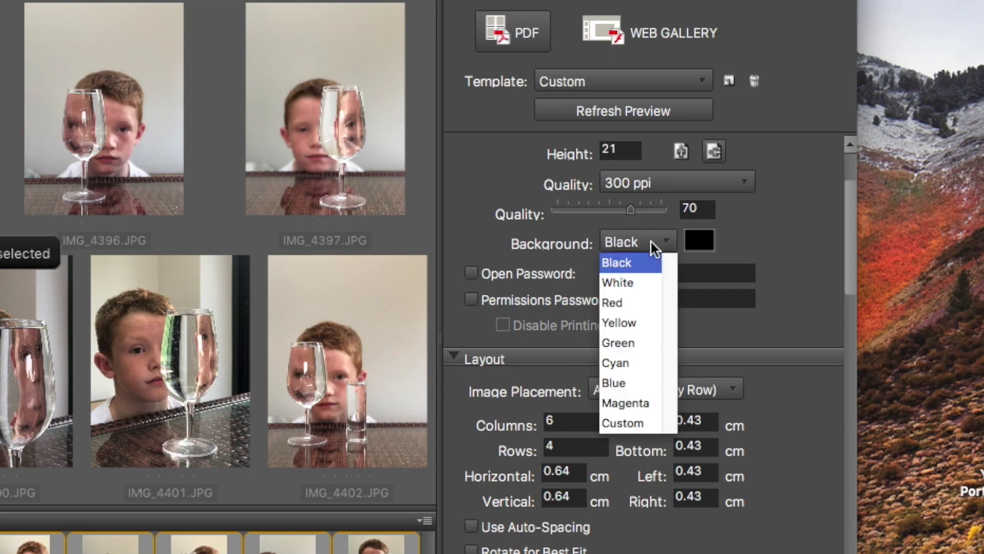
click(632, 422)
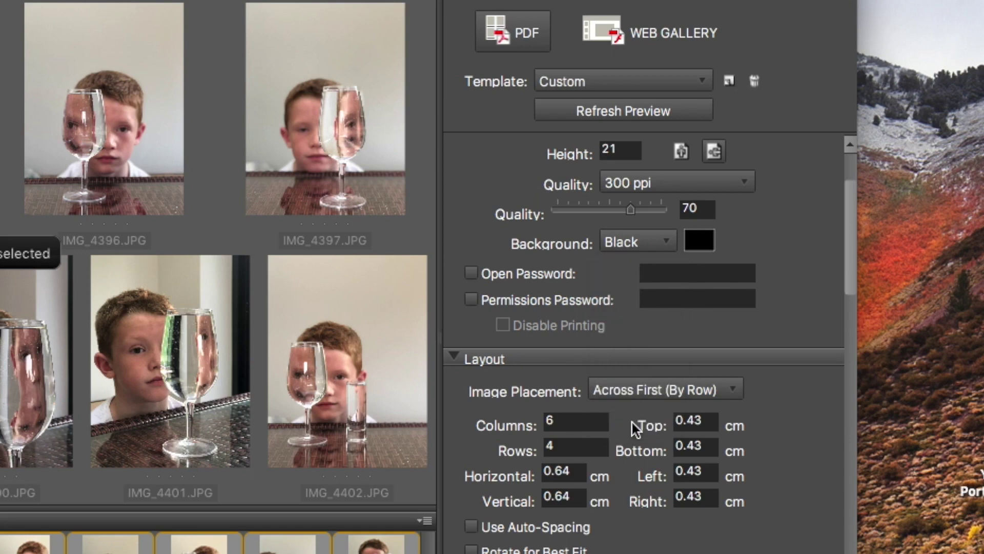
click(670, 242)
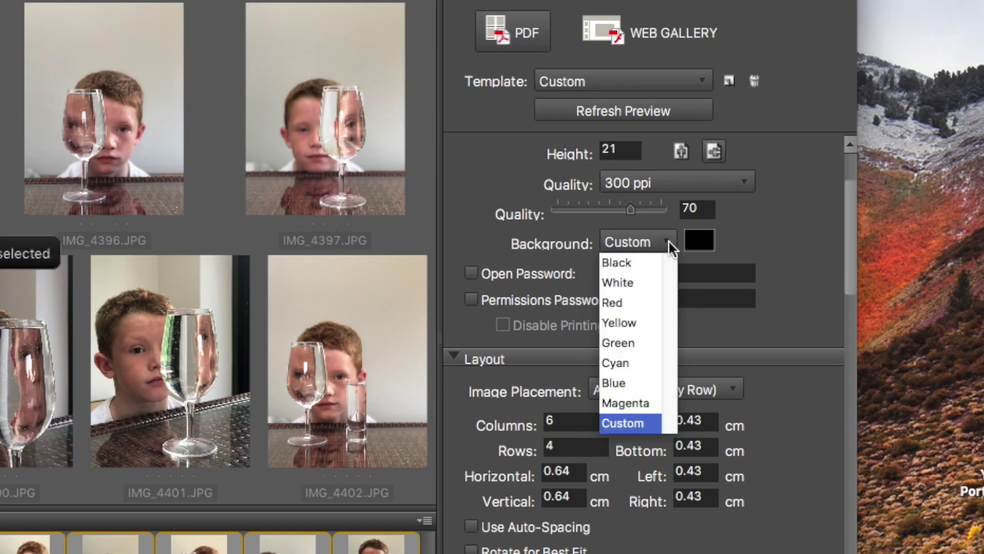
click(630, 423)
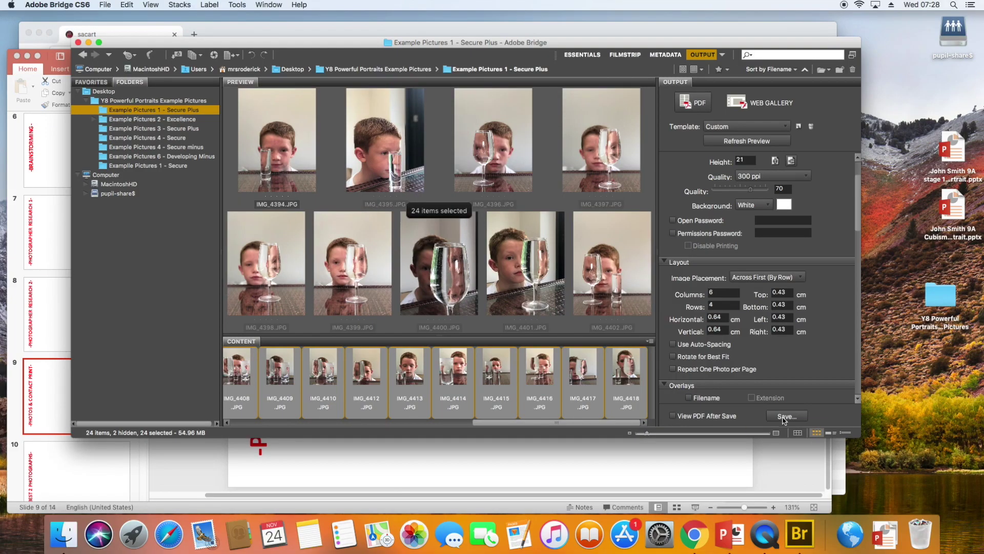
- Save the PDF contact sheet to the Desktop under the name Contact Sheet 1
click(785, 418)
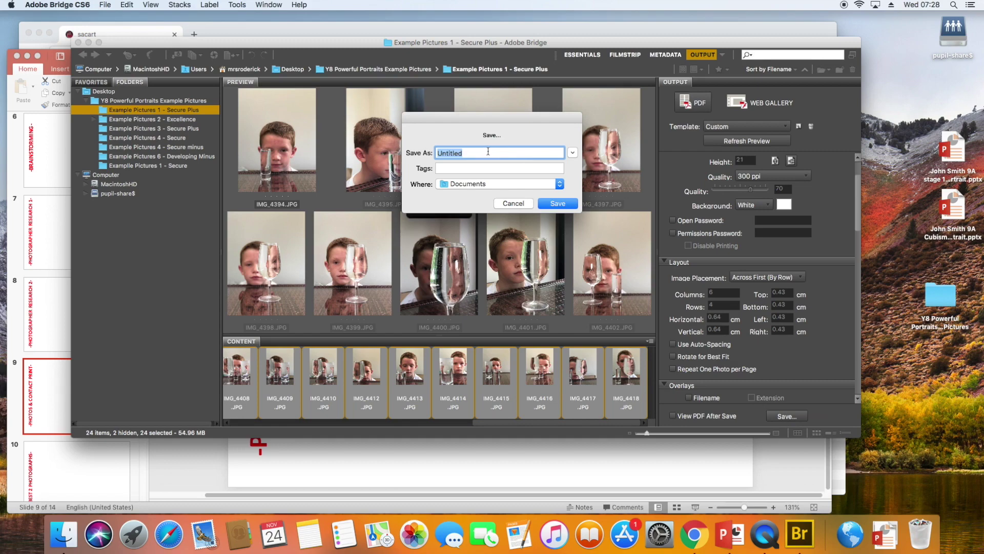
text(Contact Sheet 1)
click(560, 185)
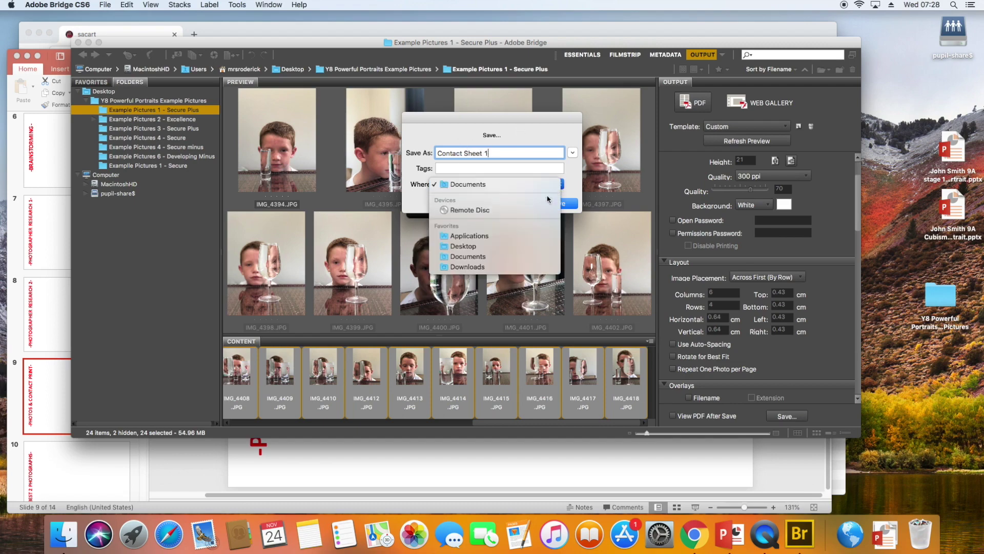
click(509, 248)
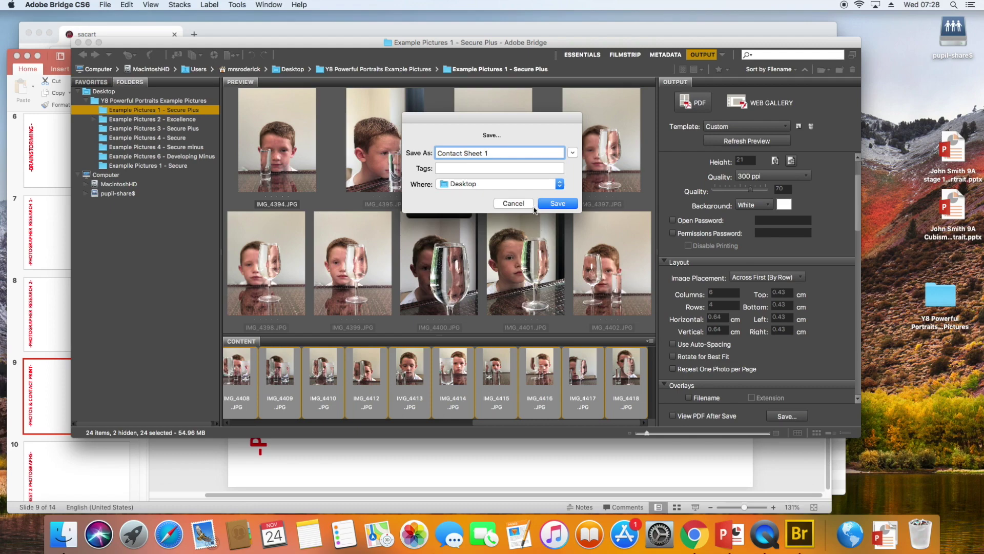
click(563, 207)
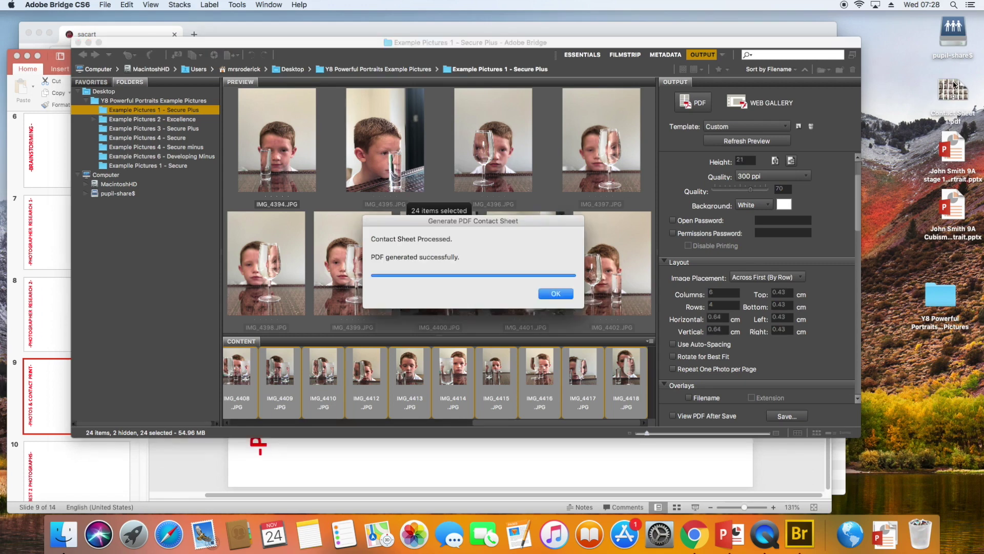
- Open Contact Sheet 1.pdf from the desktop to examine its layout, and close the PDF generation message in Adobe Bridge
click(954, 86)
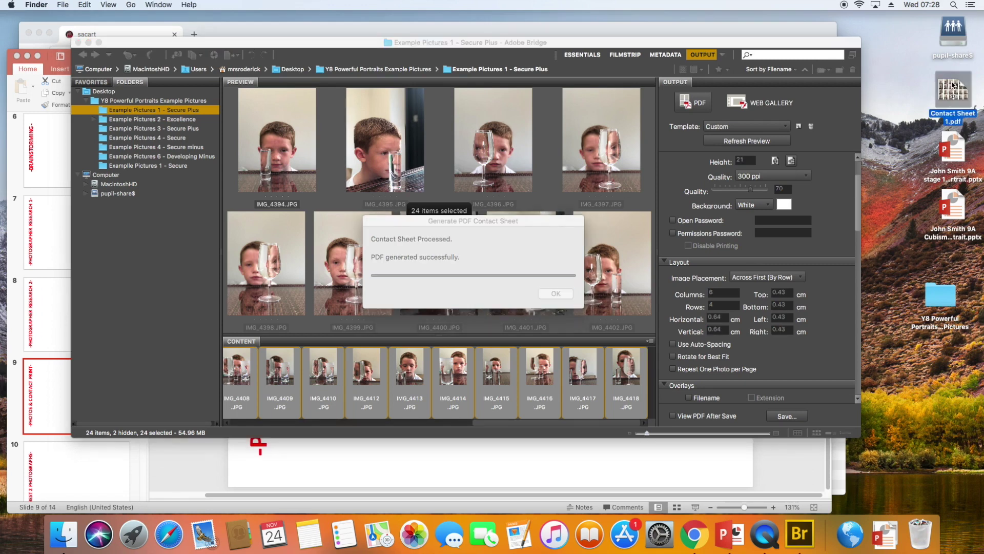
double_click(952, 85)
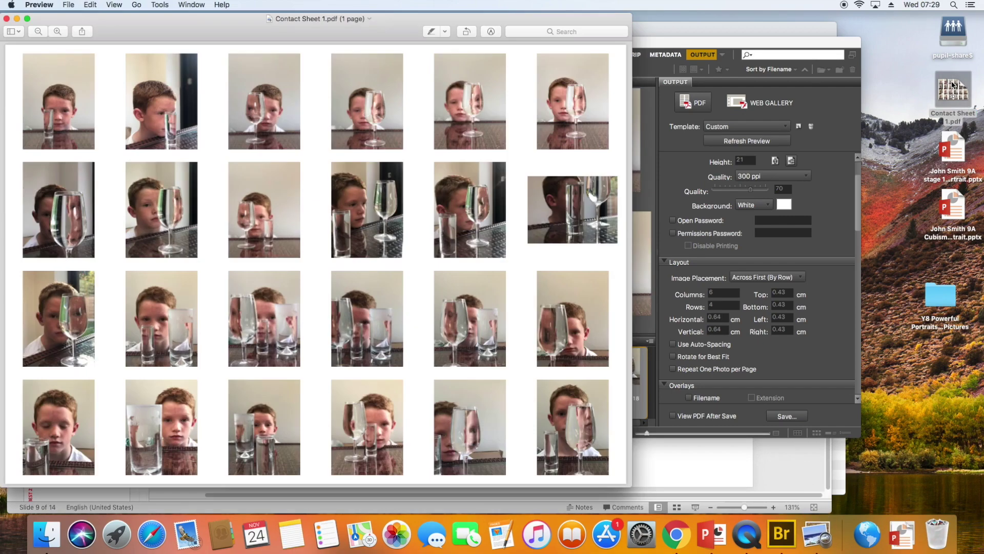
drag(567, 21, 607, 18)
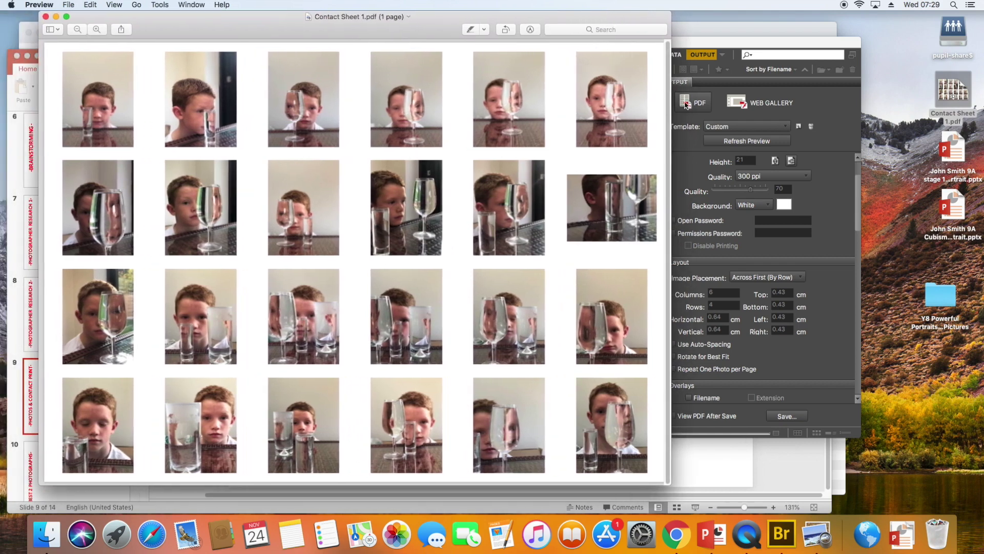
click(730, 48)
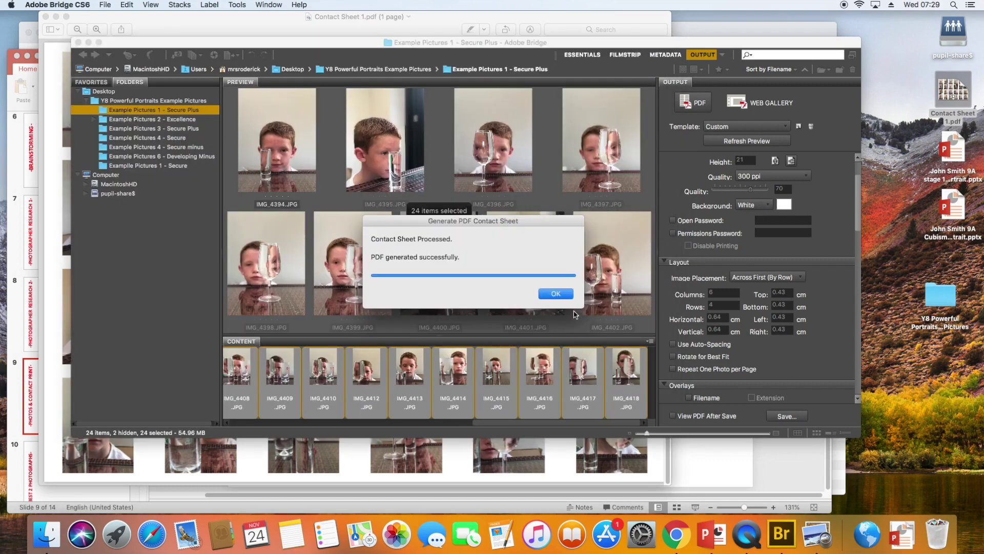
click(560, 293)
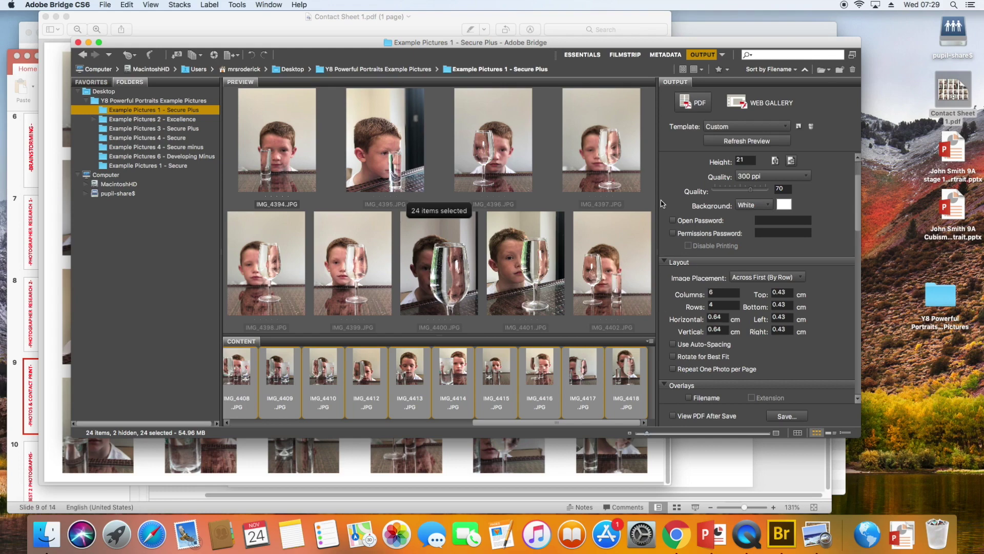
click(587, 21)
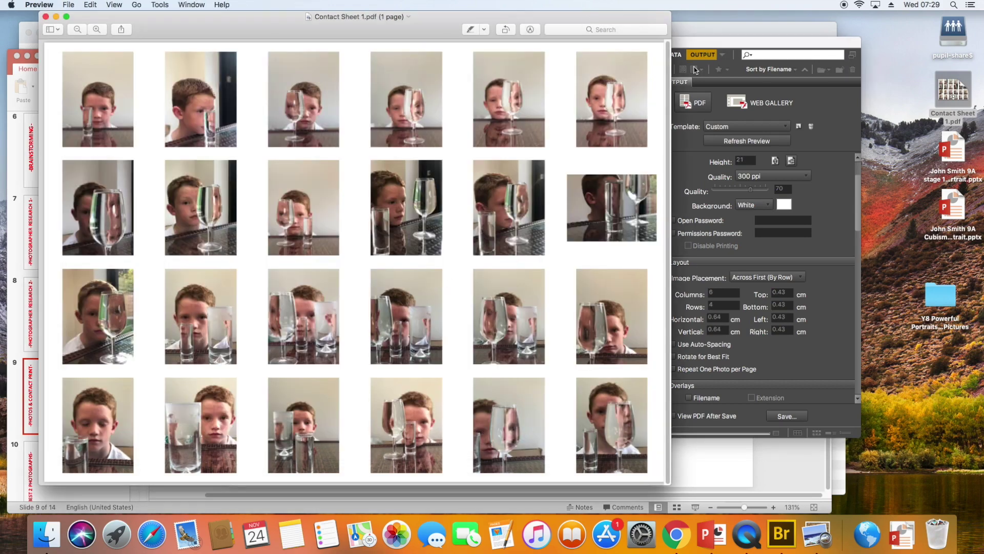
click(708, 47)
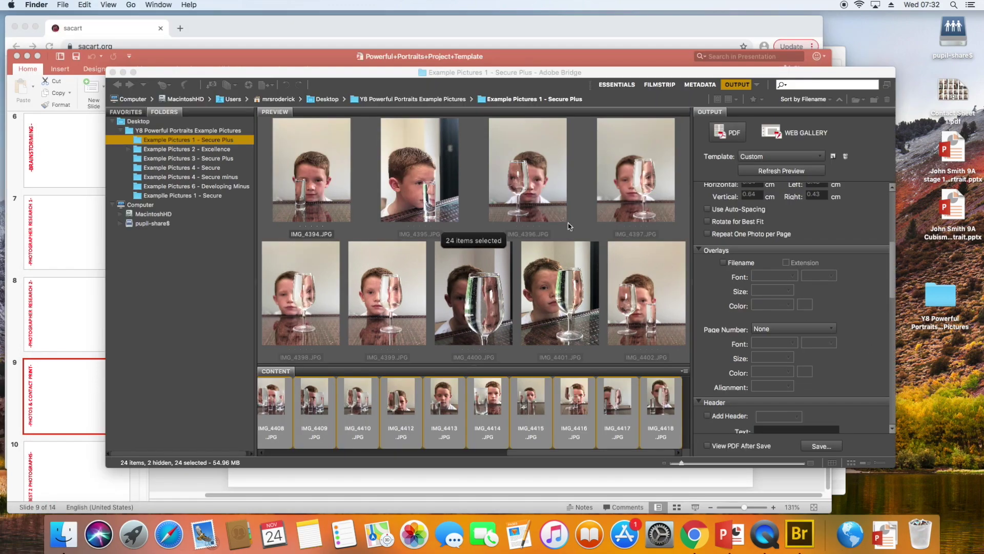
- Switch to PowerPoint, insert Contact Sheet 1.pdf from the desktop onto slide 9, and shrink it slightly to fit inside the slide
click(332, 62)
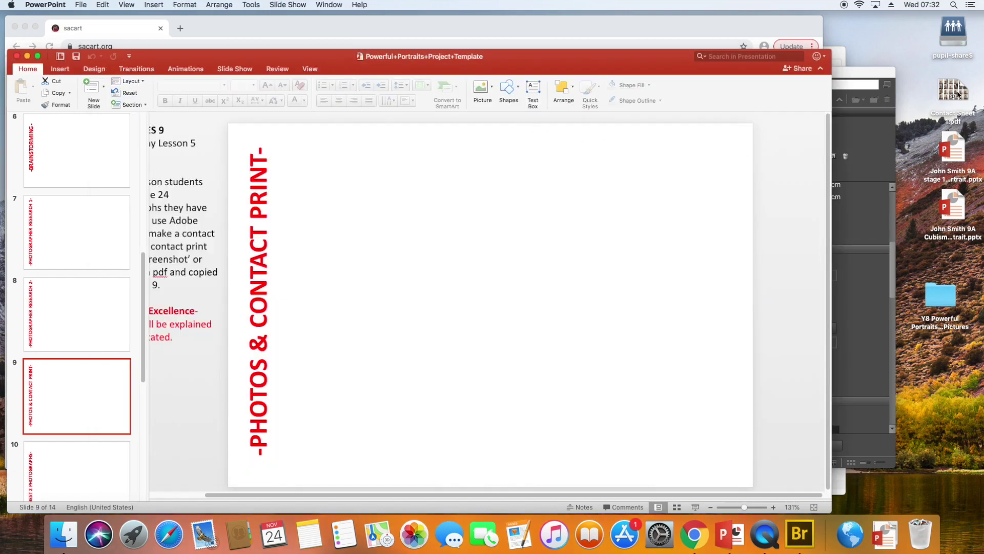
drag(962, 94, 481, 289)
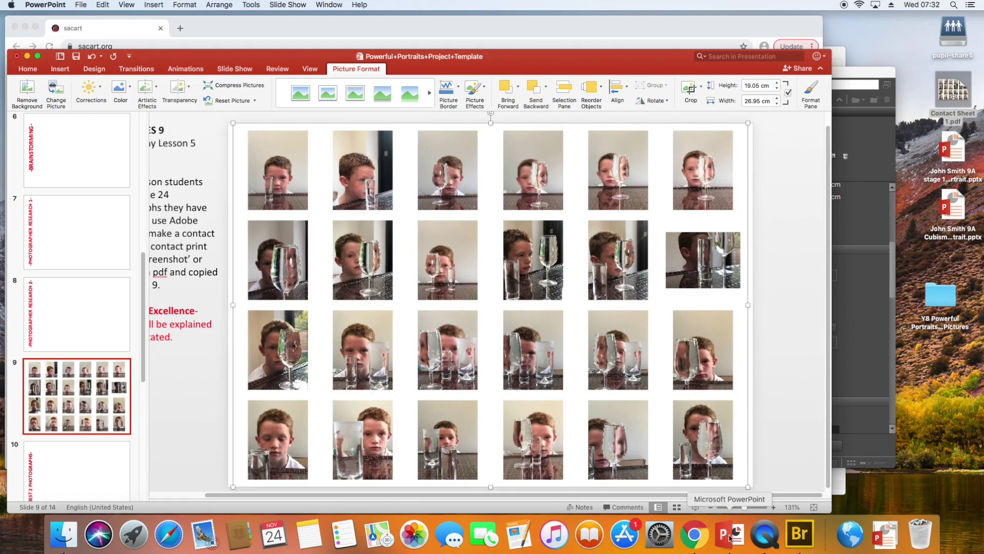
drag(748, 486, 728, 472)
drag(670, 435, 665, 431)
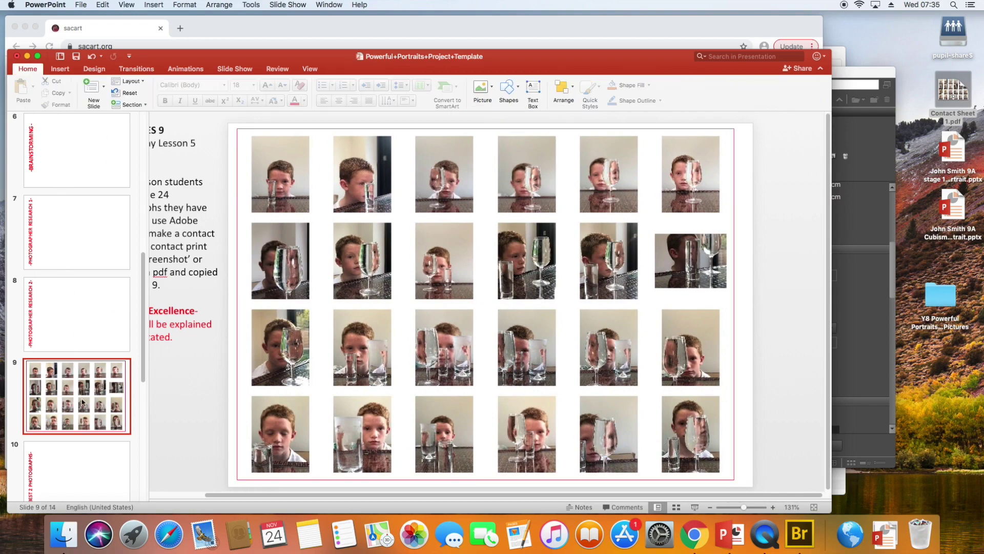
- Go to slide 10, Best 2 Photographs, and open the Example Pictures 1 - Secure Plus folder in a window beside it
click(83, 464)
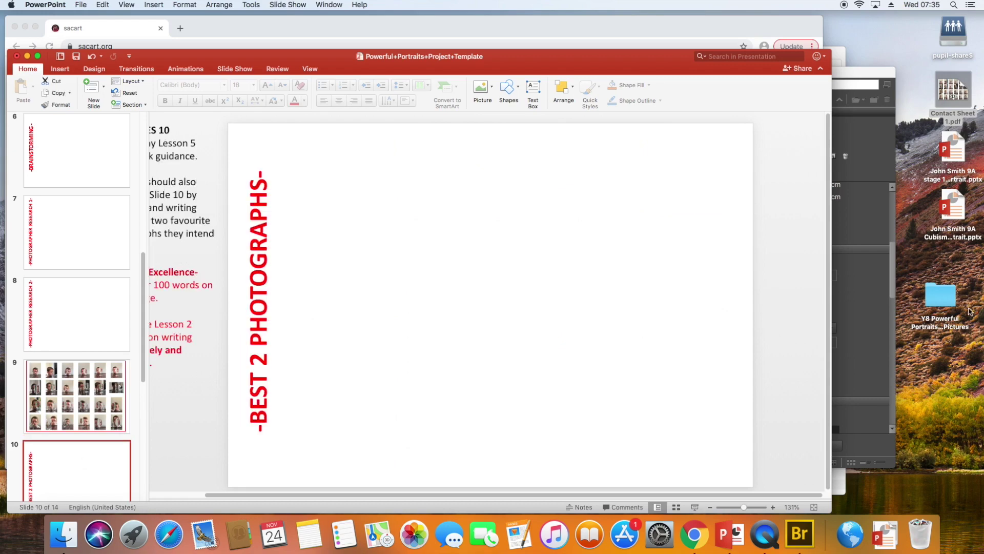
double_click(952, 302)
double_click(230, 94)
drag(320, 55, 684, 23)
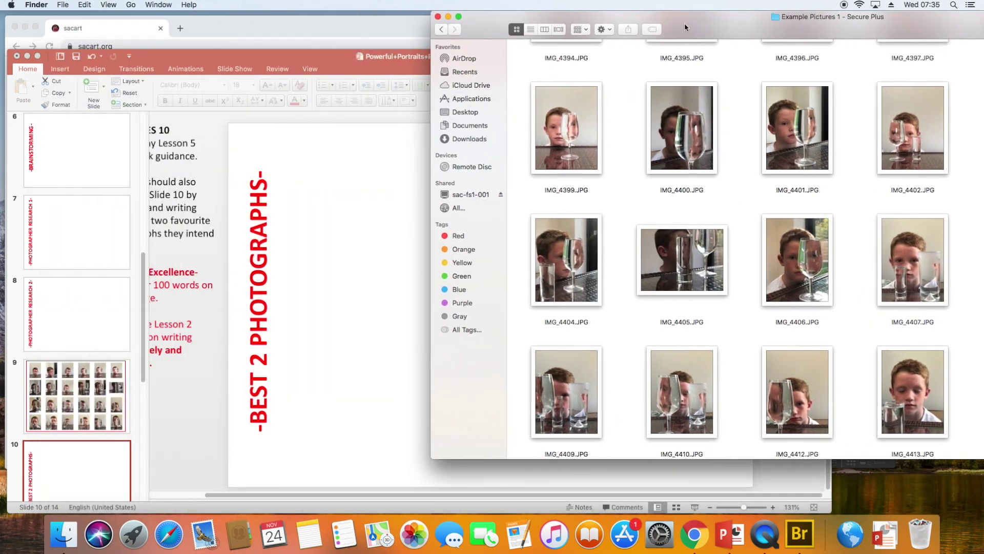
- Review the contact sheet on slide 9, return to slide 10, and bring the whole photo folder window into view
click(60, 365)
click(82, 382)
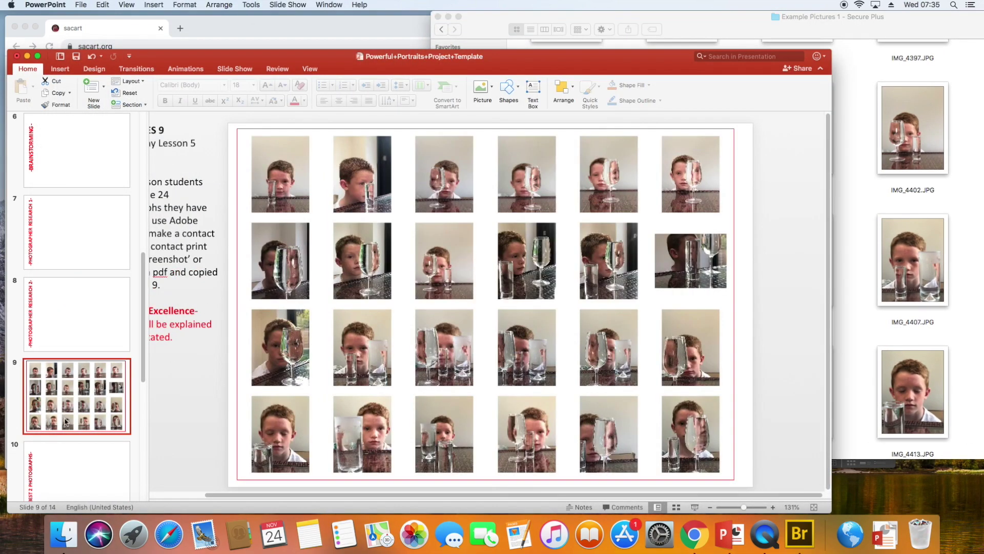
click(85, 471)
click(931, 111)
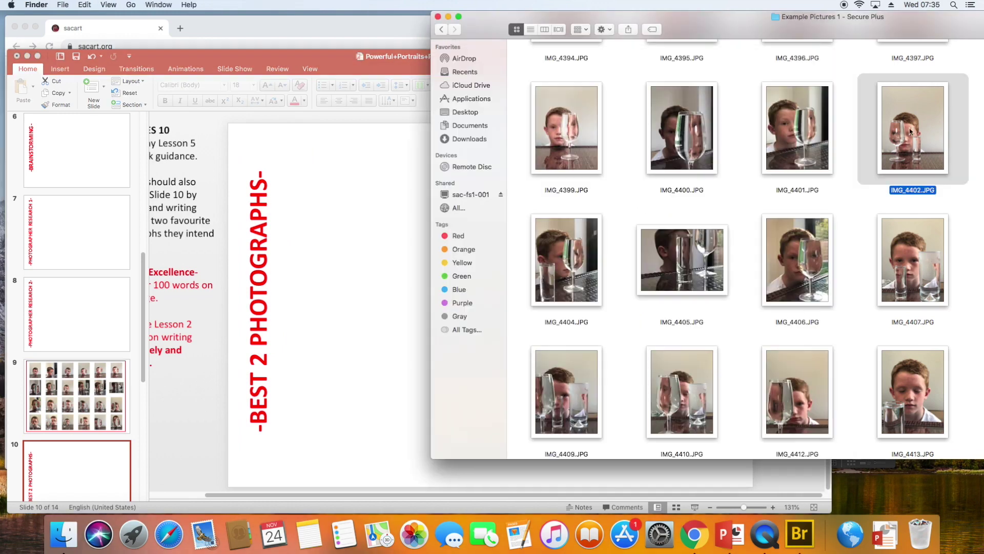
drag(897, 23, 765, 24)
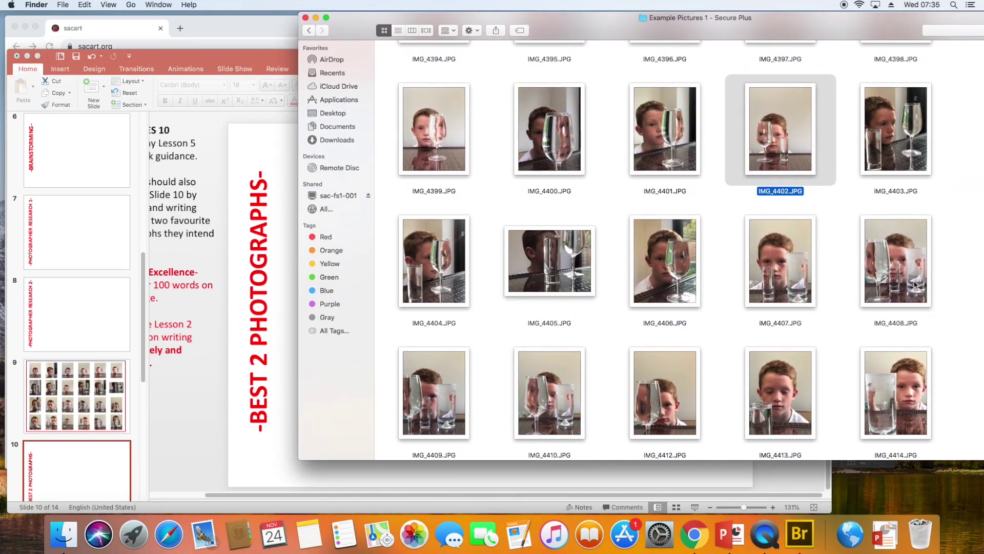
- Insert IMG_4408.JPG on slide 10, scale it to about 11.54 by 8.65 cm, and place it beside the vertical title
drag(912, 263, 262, 464)
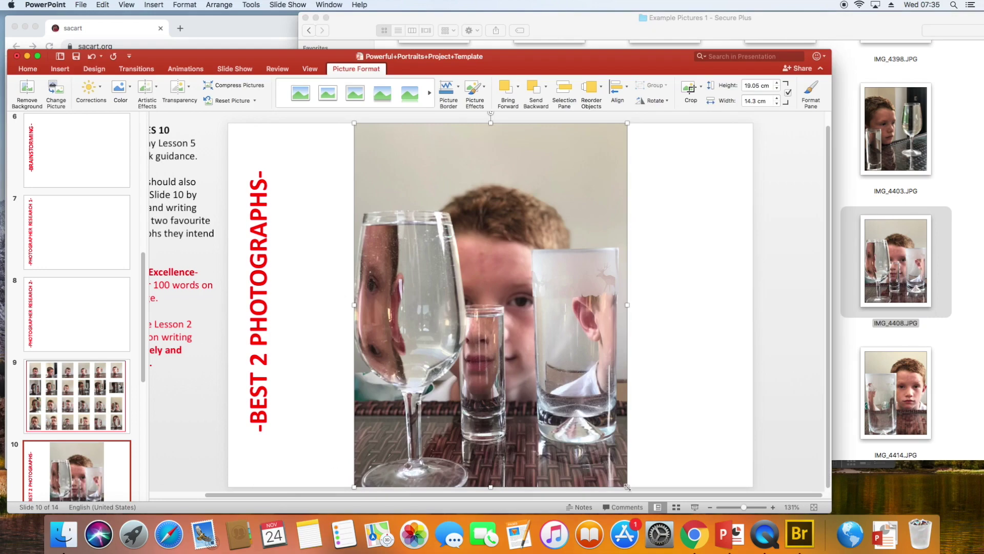
drag(627, 486, 519, 343)
drag(474, 269, 431, 291)
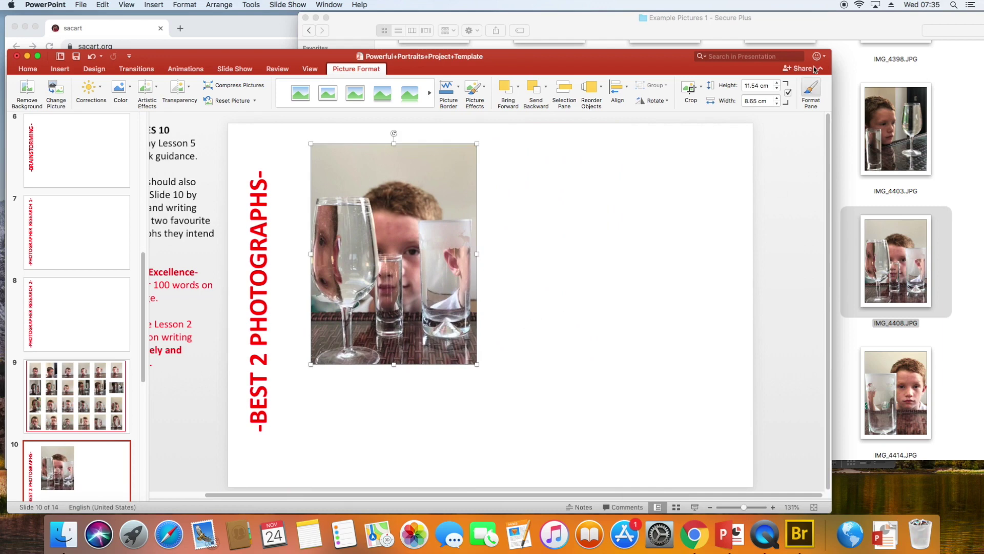
- Insert IMG_4397.JPG from the photo folder on slide 10, scale it to about 11.03 by 8.27 cm, and align it beside the first photo
click(838, 72)
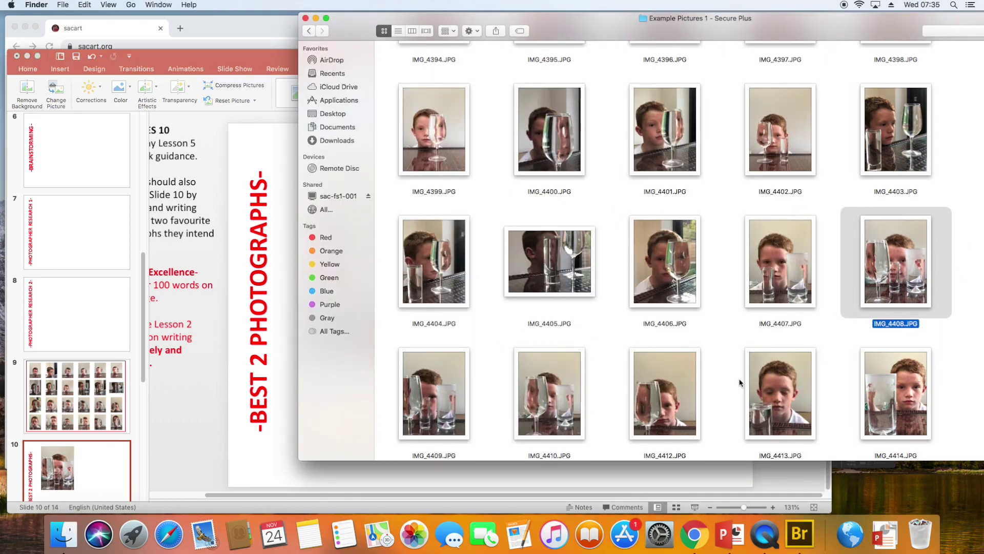
scroll(731, 385, down, 3)
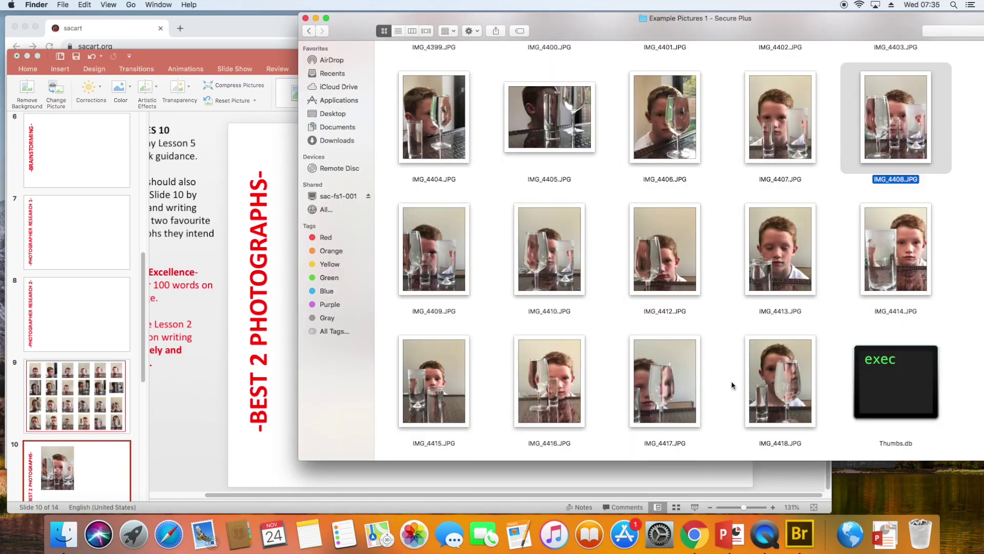
scroll(732, 384, up, 3)
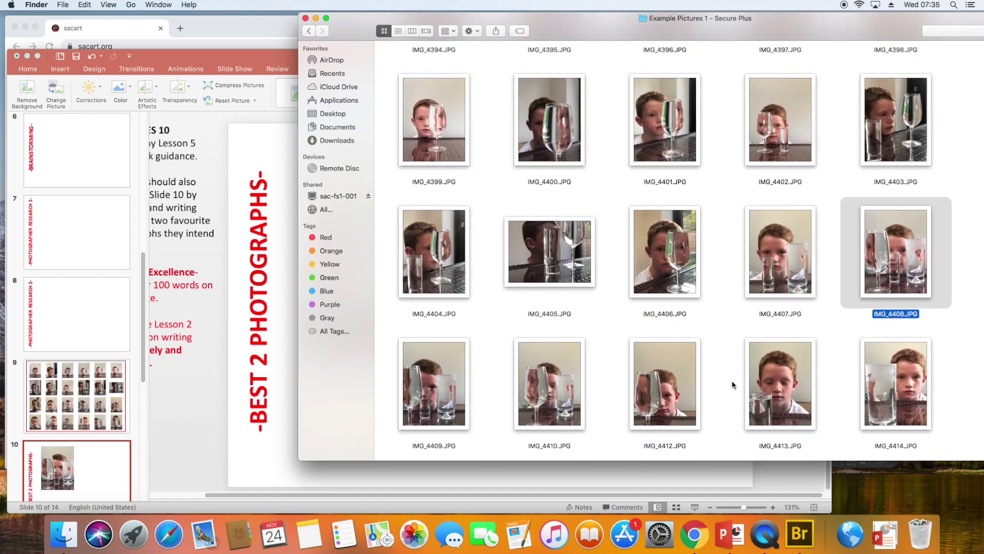
scroll(732, 385, up, 2)
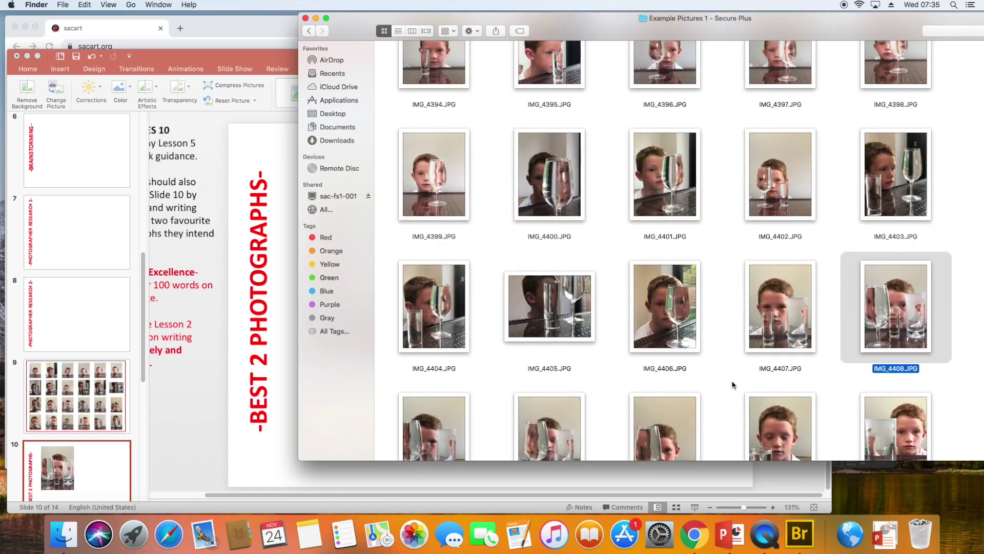
scroll(711, 356, up, 2)
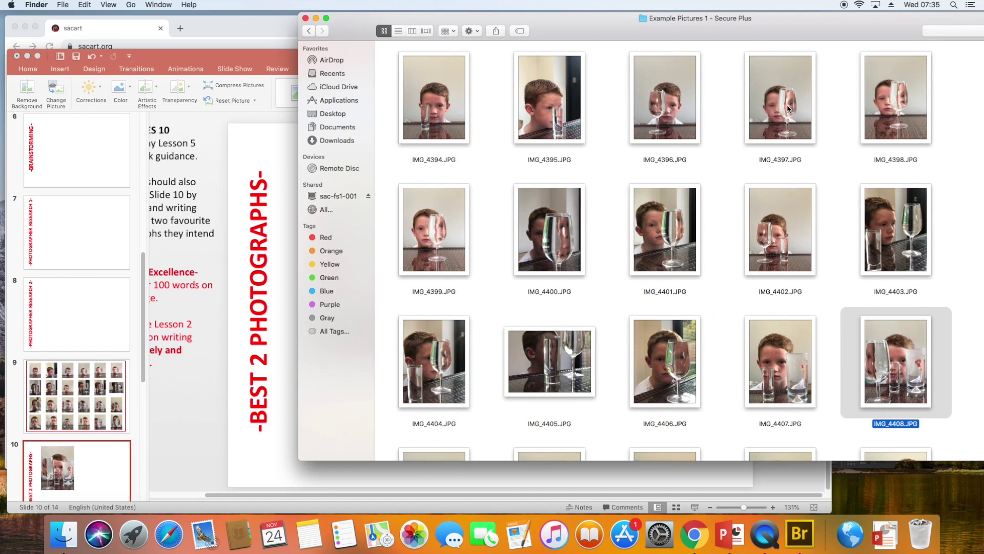
drag(788, 109, 285, 458)
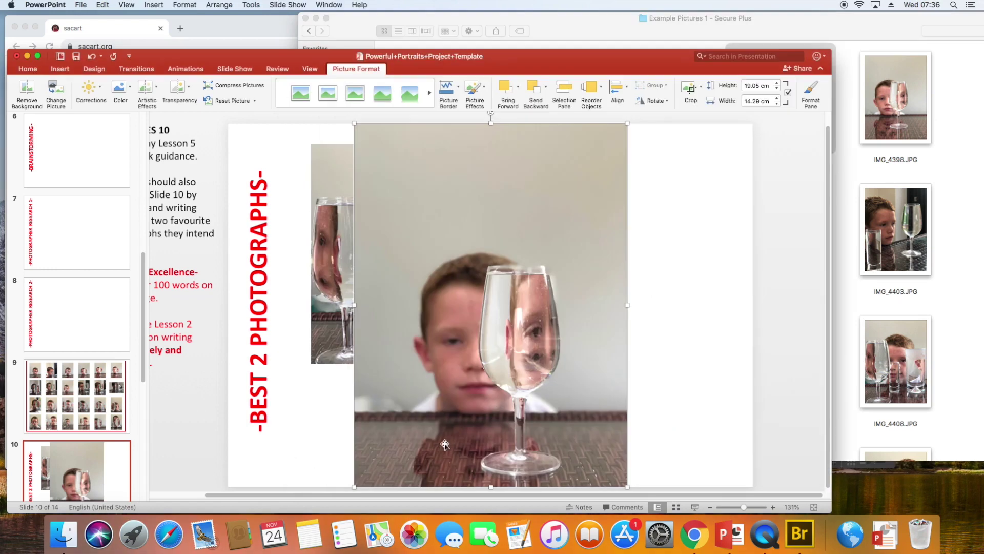
drag(354, 123, 510, 236)
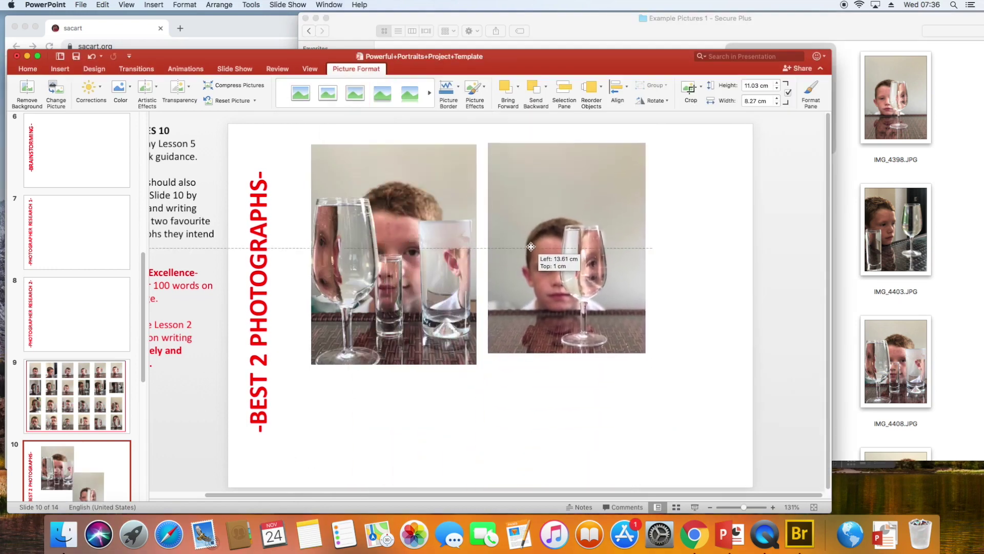
drag(537, 285, 537, 285)
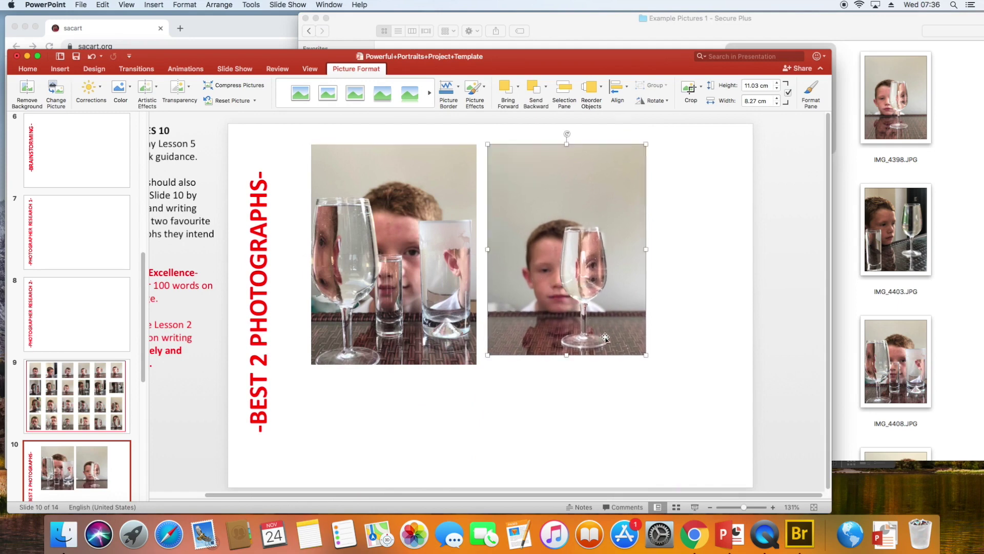